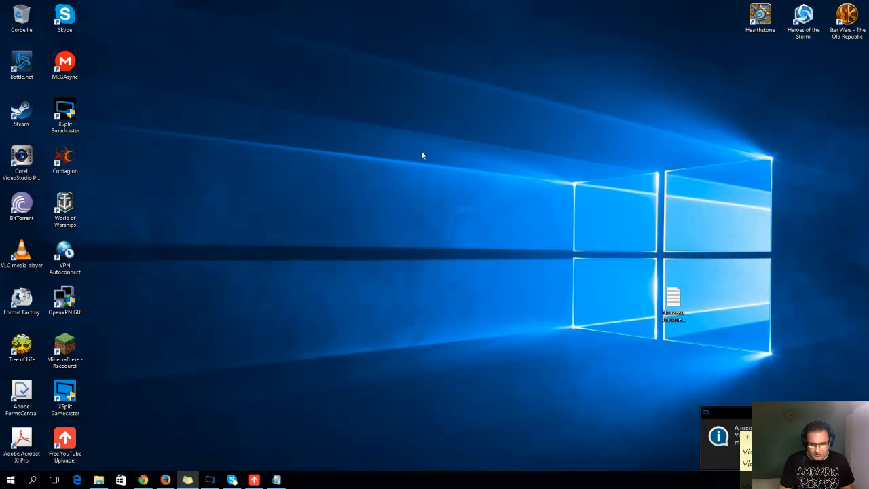
Switch to Chrome and download spybot-2.4.exe through the link adf.ly/1LM7fu, skipping the advertisement and keeping the file.
left_click(143, 479)
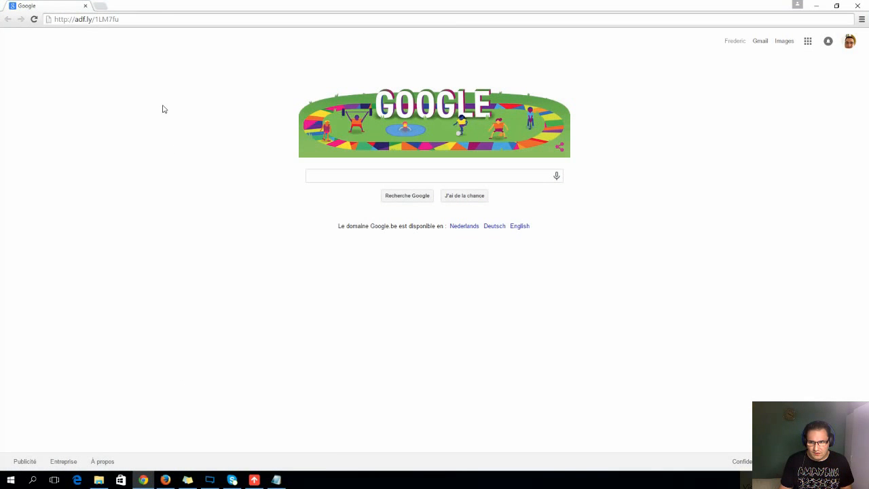
left_click(151, 20)
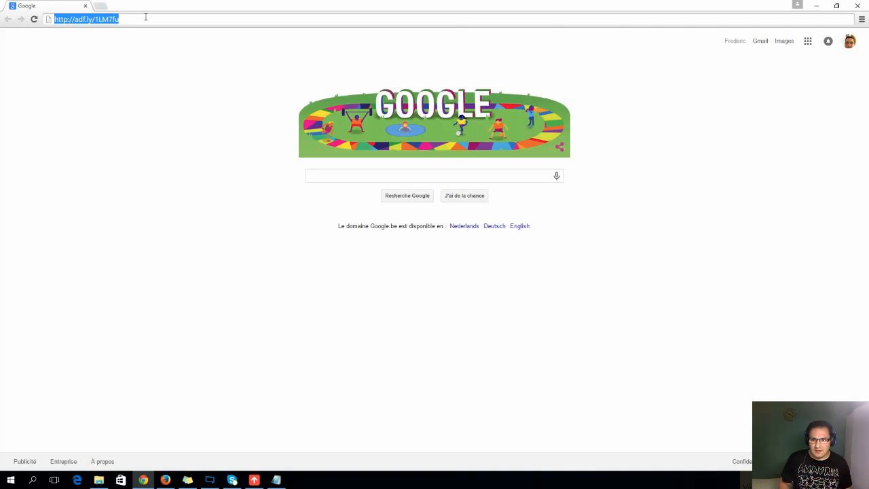
left_click(145, 17)
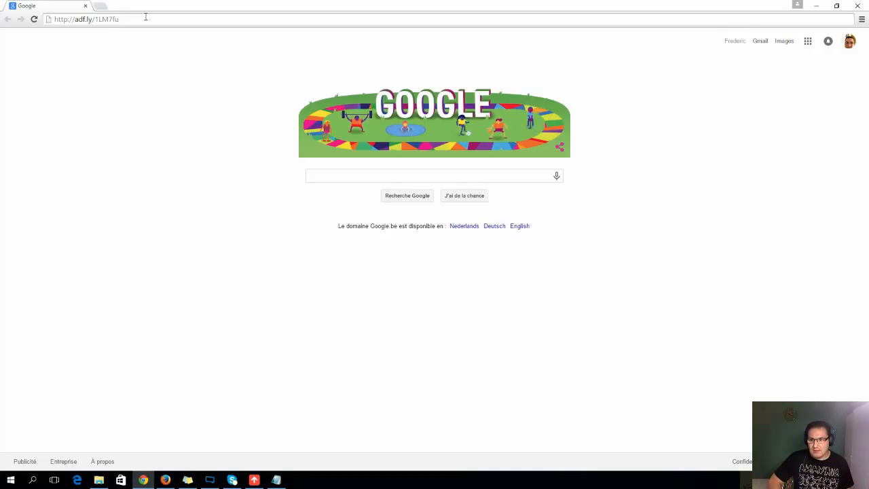
key("Return")
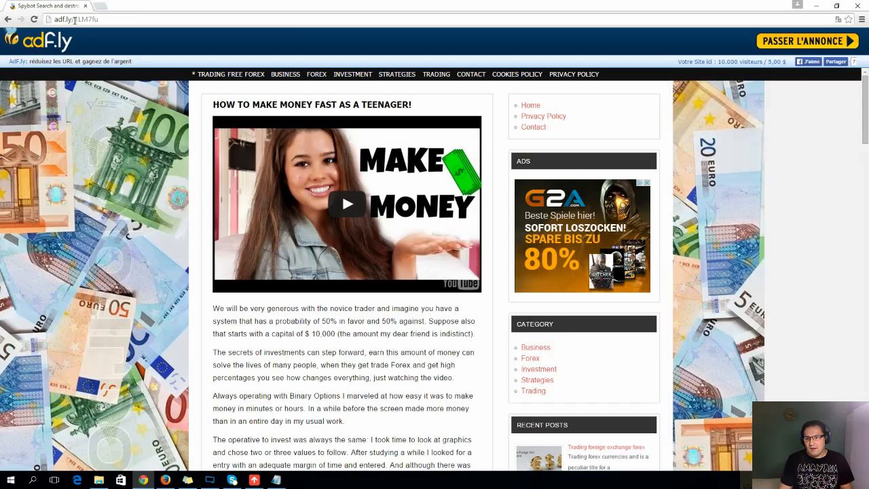
left_click(776, 42)
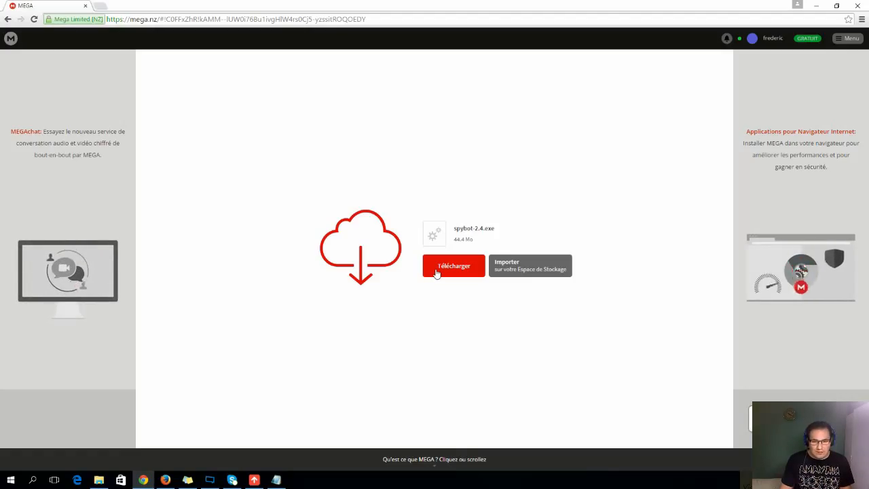
left_click(436, 272)
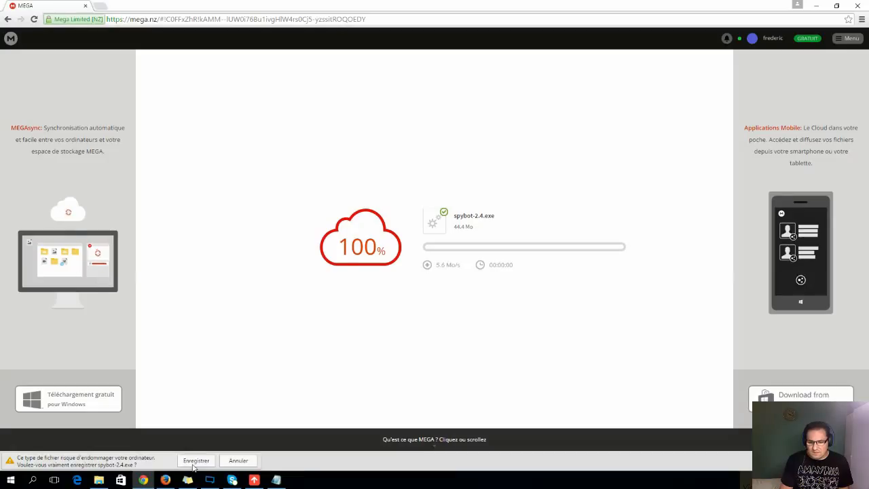
left_click(195, 464)
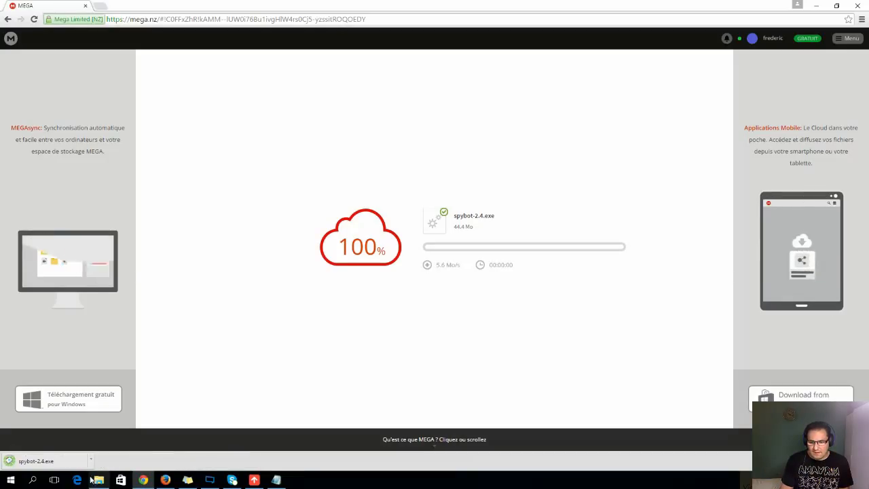
Run the downloaded spybot-2.4.exe and accept Français as the setup language.
left_click(41, 464)
left_click(463, 248)
left_click(471, 265)
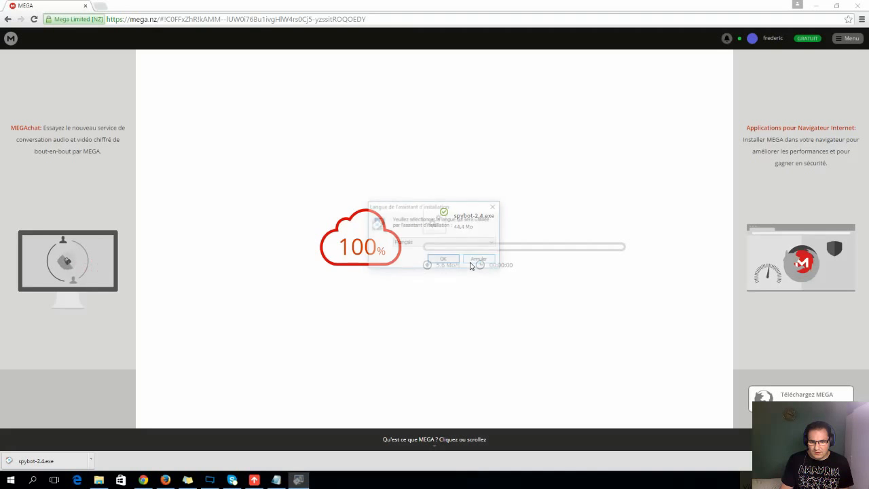
left_click(441, 260)
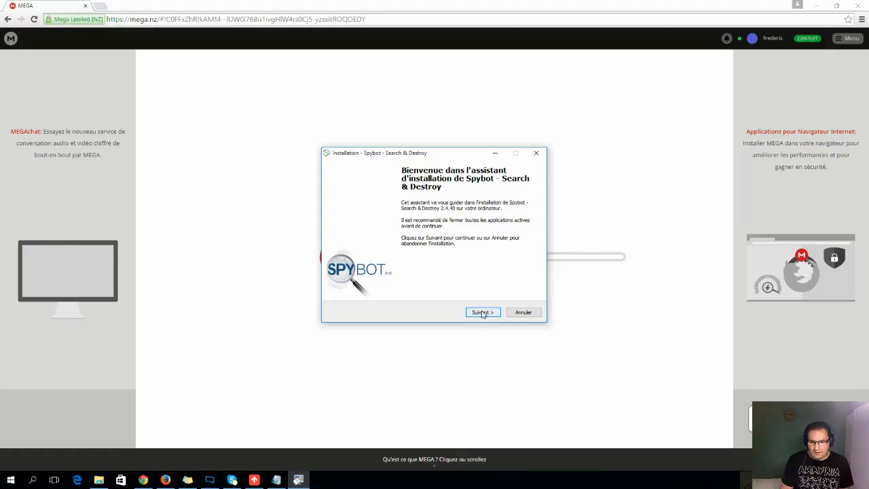
Set up Spybot for personal use with a later donation decision, keep the more-control mode and accept the licence terms.
left_click(482, 312)
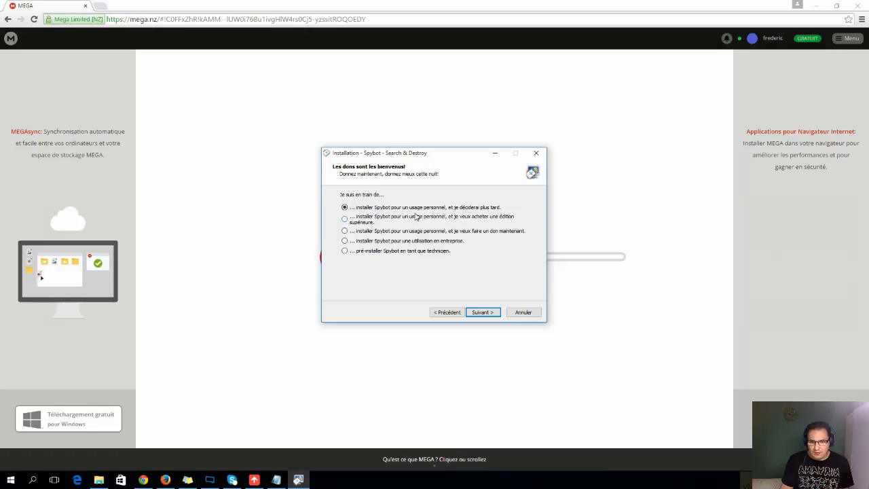
left_click(482, 319)
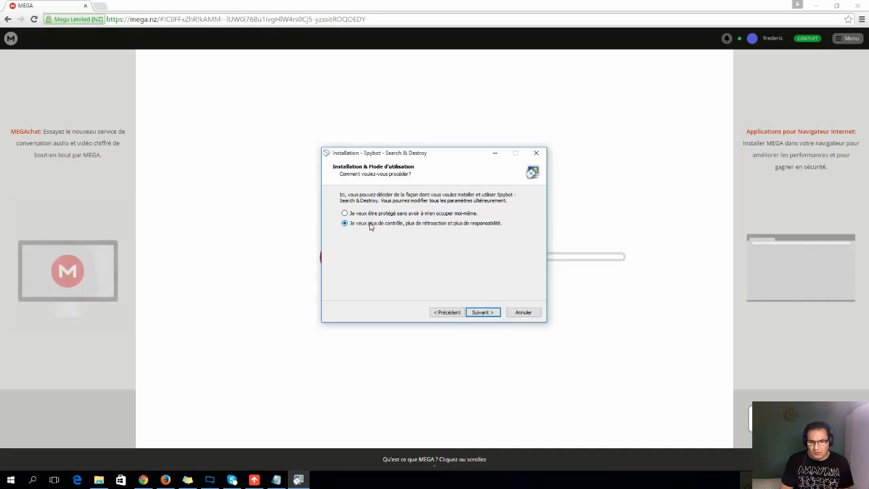
left_click(485, 311)
left_click(368, 284)
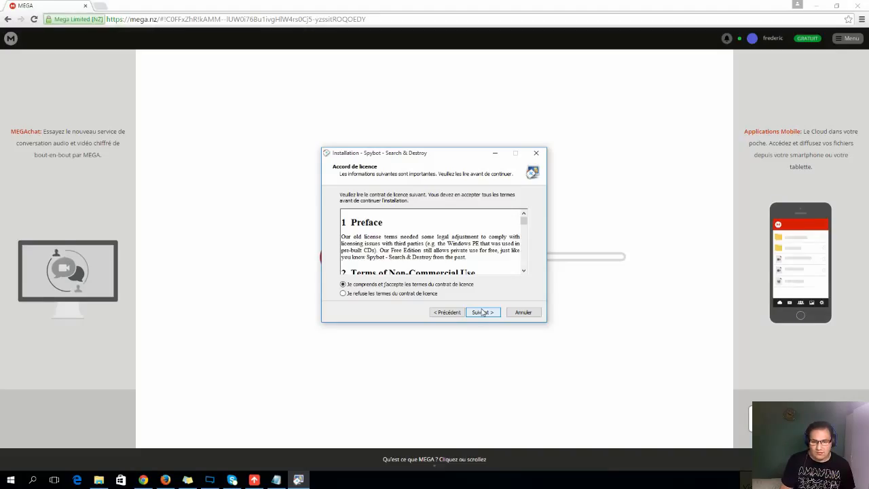
left_click(483, 312)
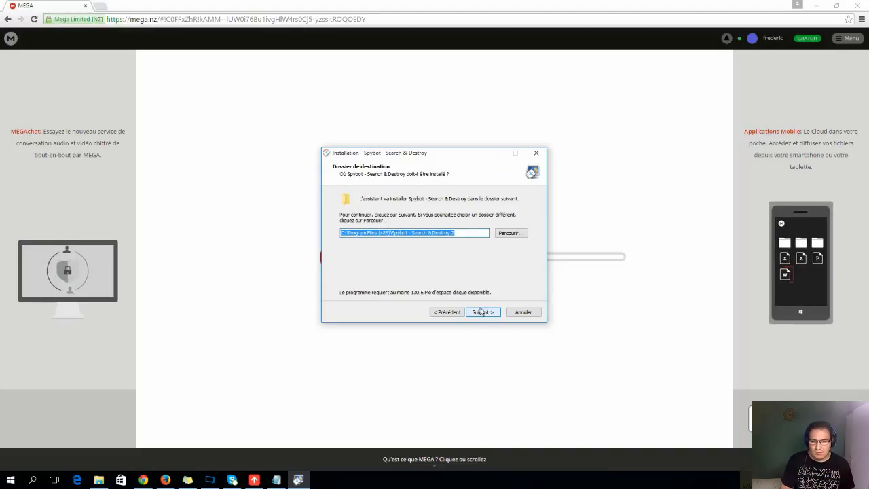
Change the drive letter of the installation destination folder to E.
left_click(345, 232)
key("BackSpace")
type("E")
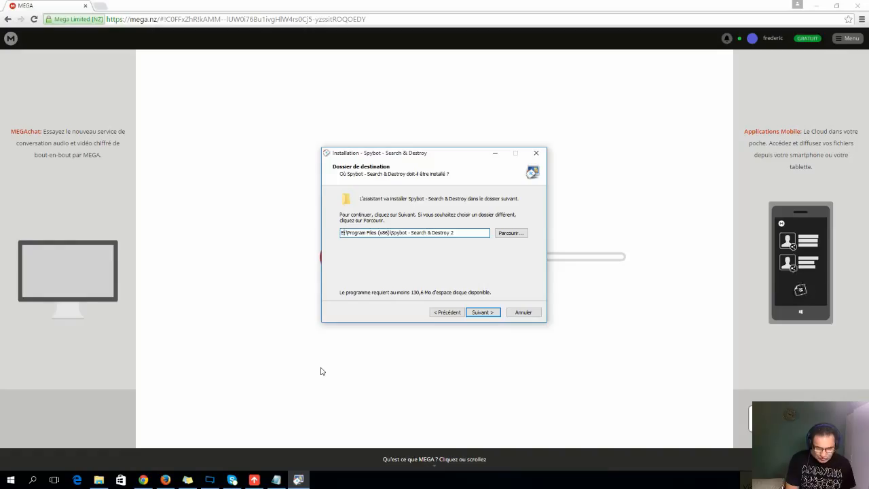
left_click(477, 314)
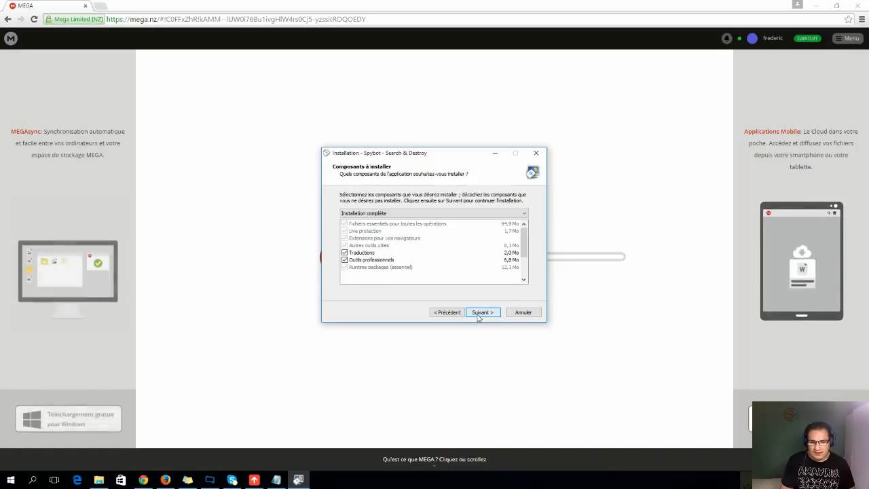
Install Spybot with the complete component set, the default Start menu folder and all additional tasks enabled.
scroll(441, 268, "down", 2)
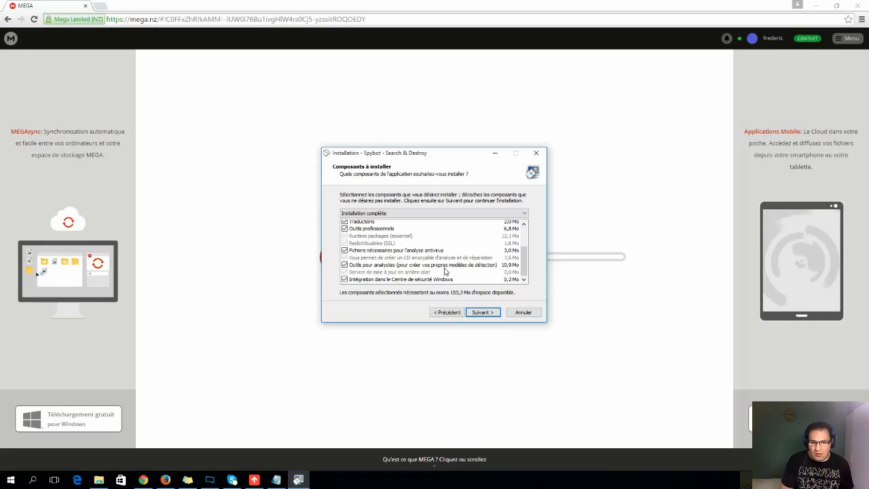
scroll(446, 272, "up", 2)
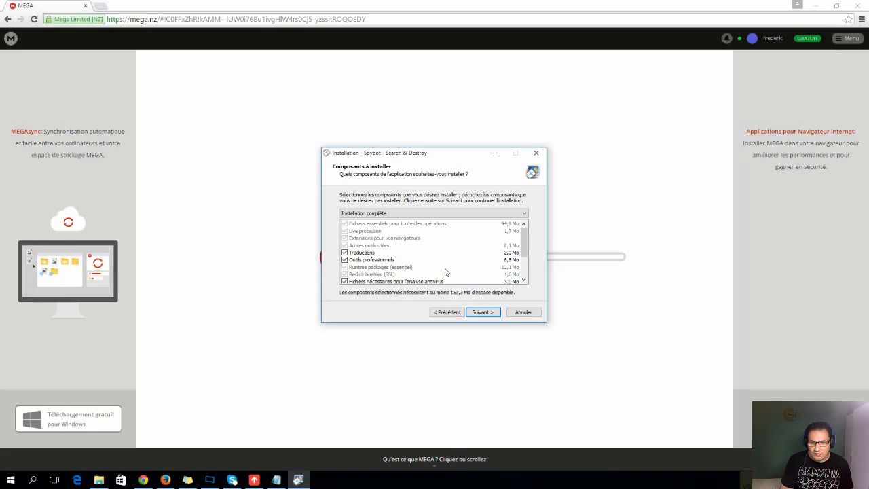
left_click(479, 315)
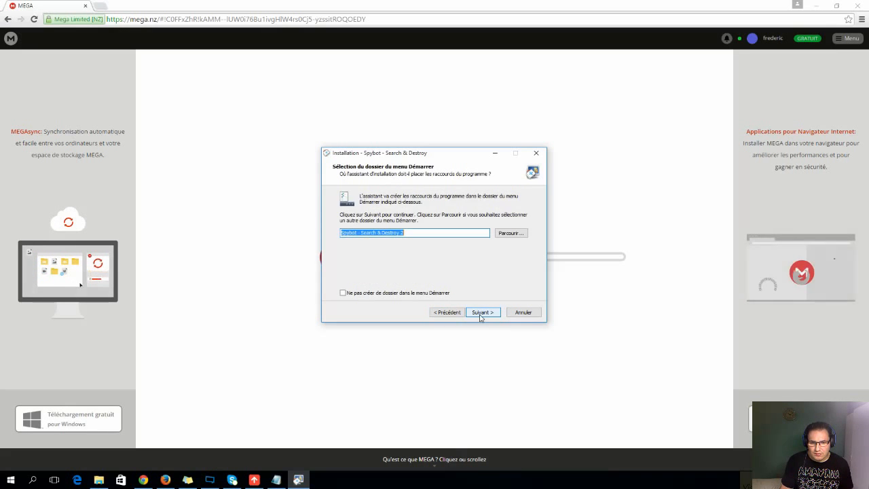
left_click(480, 314)
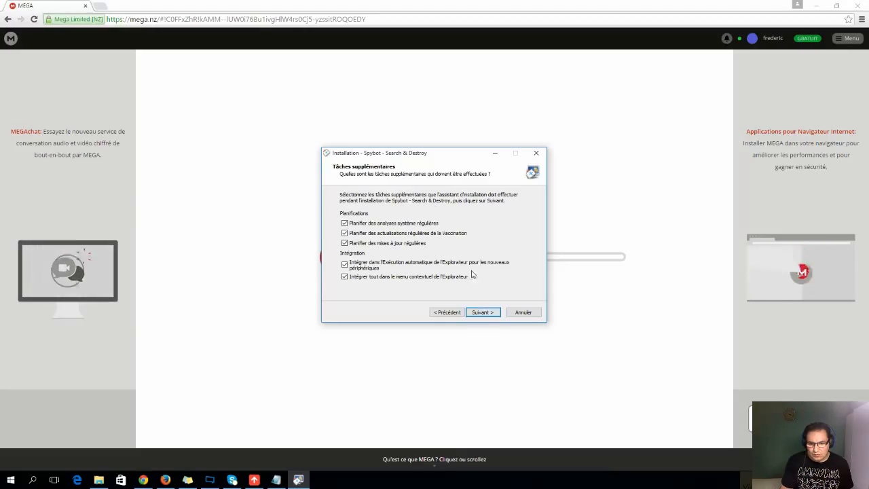
left_click(489, 313)
left_click(482, 314)
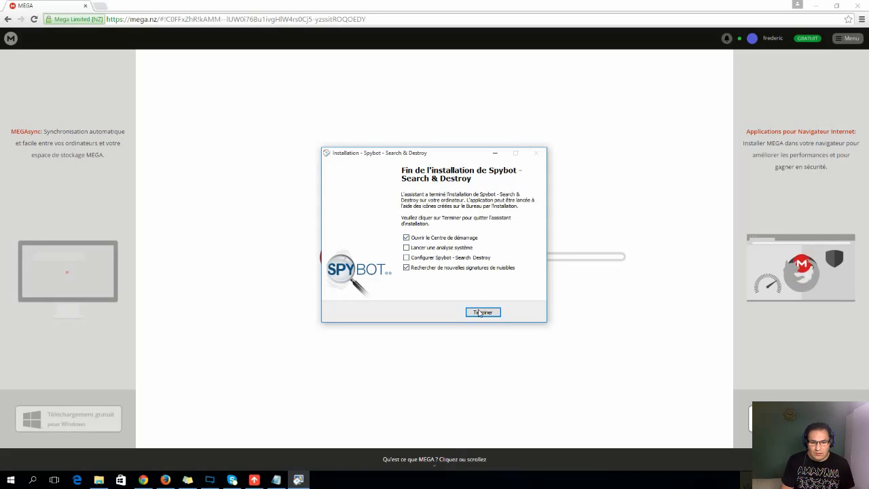
Finish the setup wizard with its preselected launch options, declining Spybot's help dialogs and the creation of a whitelist.
left_click(482, 312)
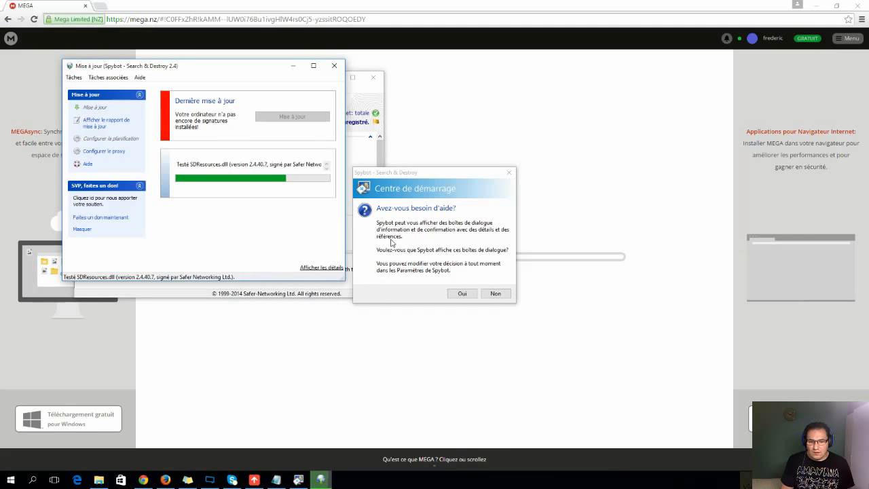
left_click(495, 294)
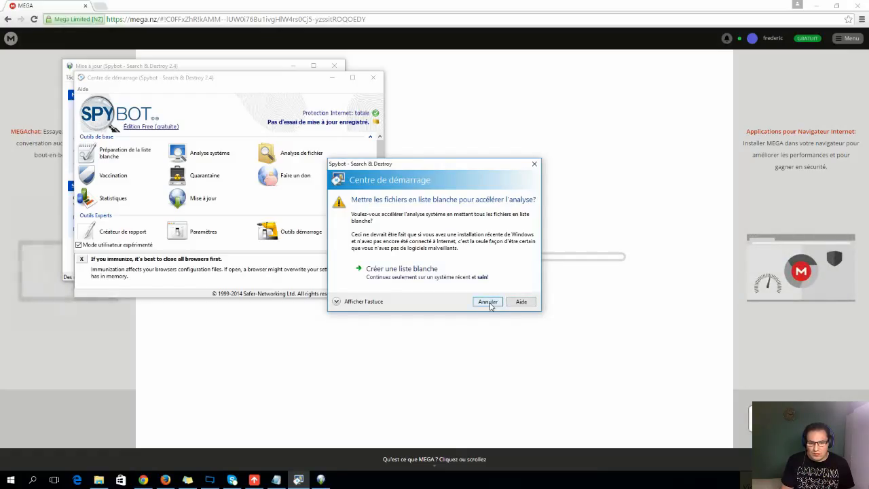
left_click(487, 301)
Uncover the update window by moving the Start Center aside, and view all Start Center tools in a maximized window before restoring it.
left_click_drag(287, 84, 535, 135)
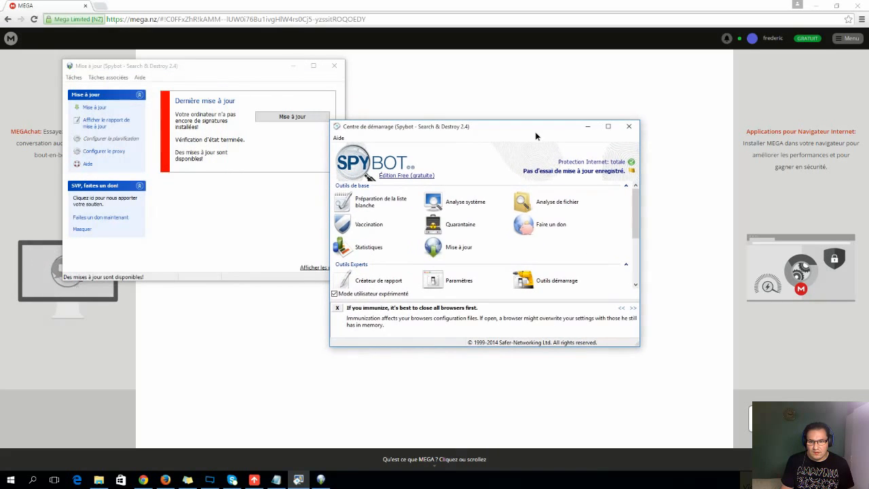
left_click(607, 126)
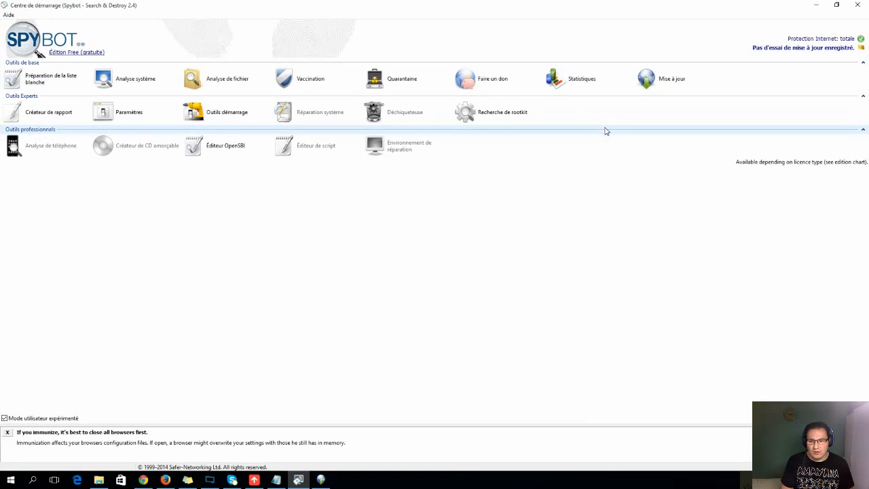
left_click(836, 5)
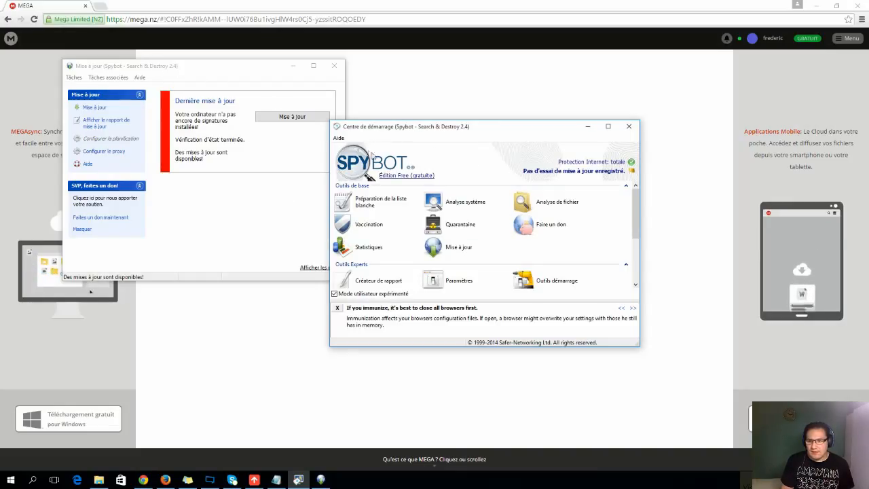
Start the Spybot signature update and look through its detailed file list, returning to the overview.
left_click(156, 69)
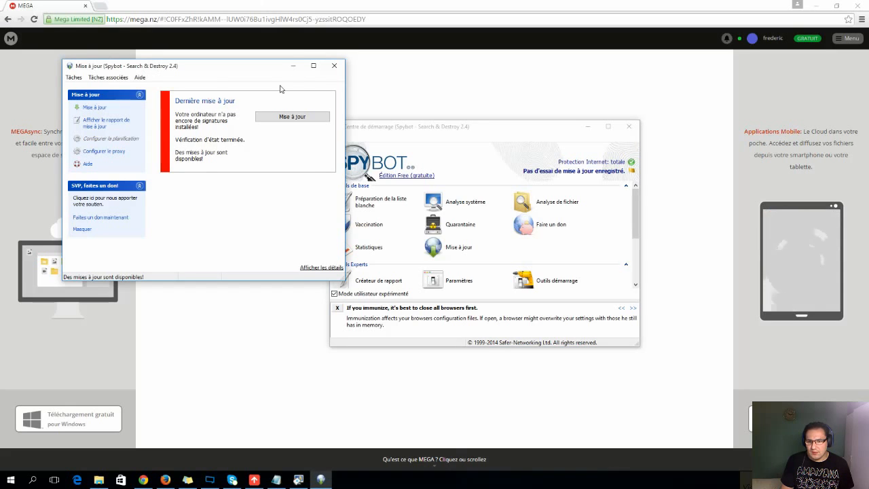
left_click(282, 119)
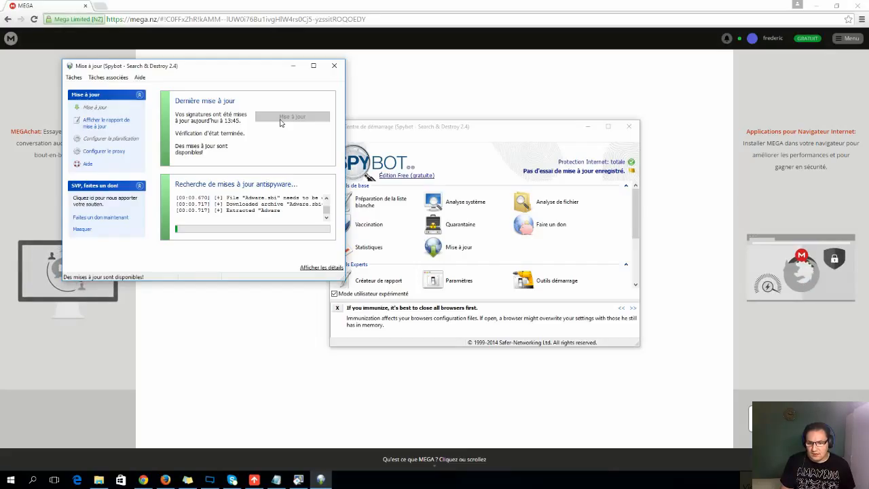
left_click(317, 268)
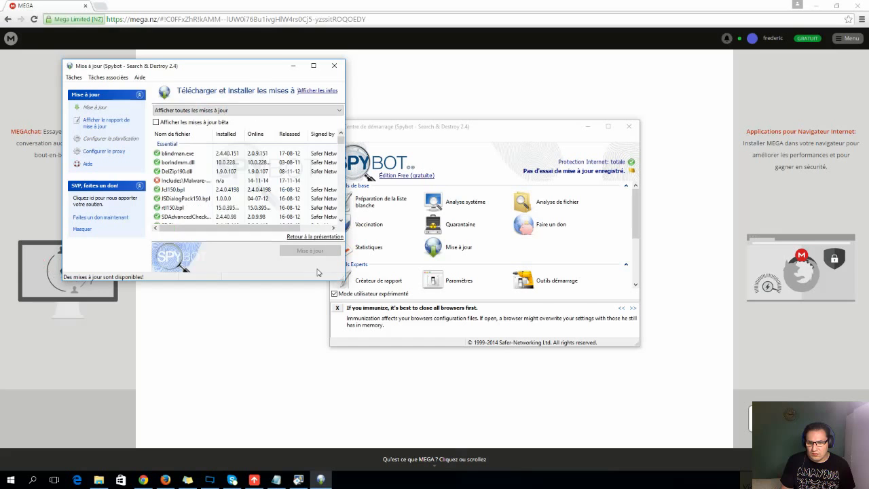
scroll(255, 190, "down", 5)
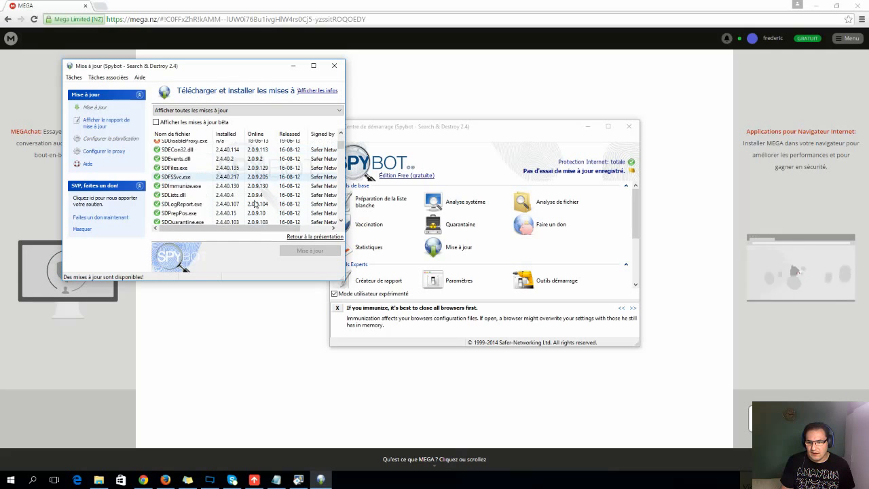
scroll(255, 204, "down", 5)
scroll(260, 210, "up", 10)
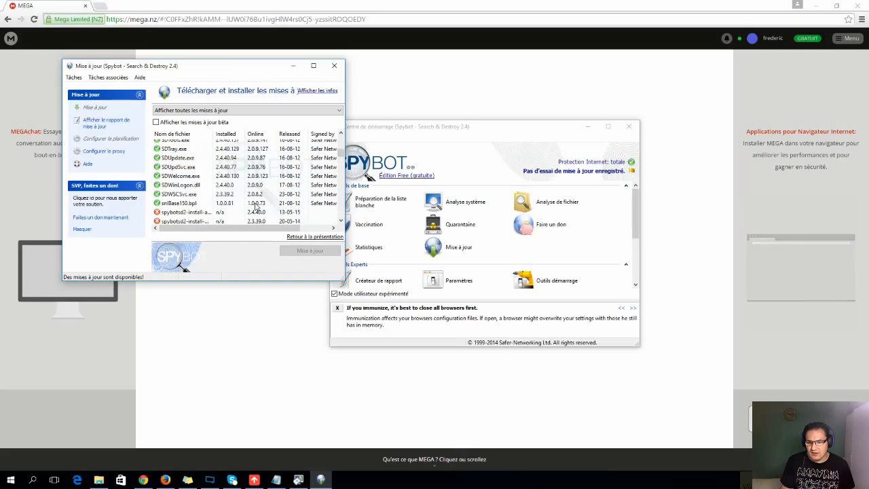
left_click(314, 236)
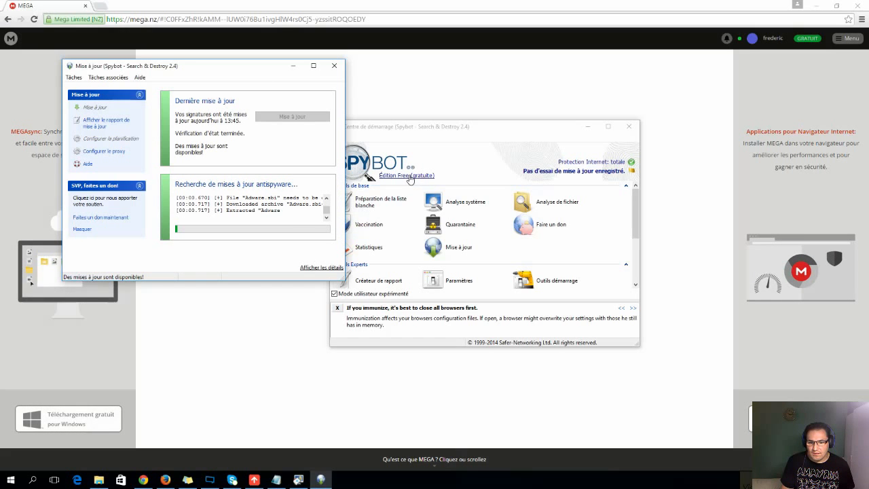
Place the Start Center beside the update window and look through its basic, expert and professional tools.
left_click_drag(379, 131, 397, 65)
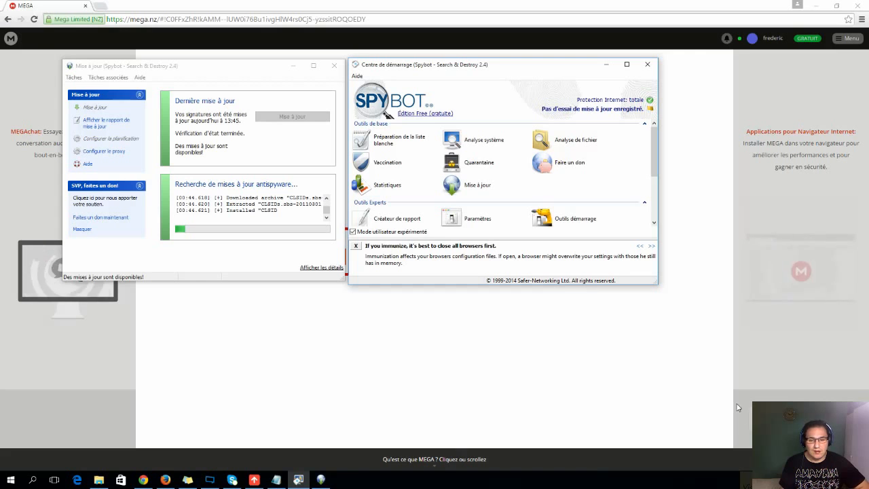
left_click_drag(656, 155, 646, 206)
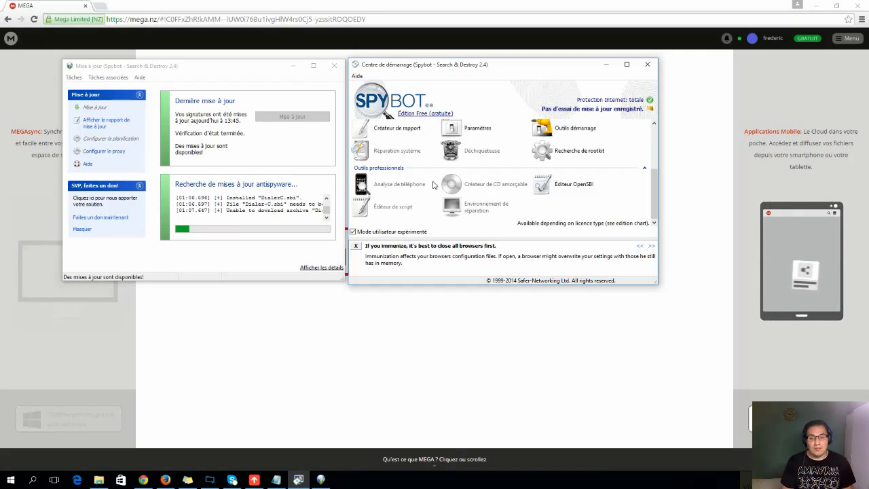
scroll(519, 198, "up", 5)
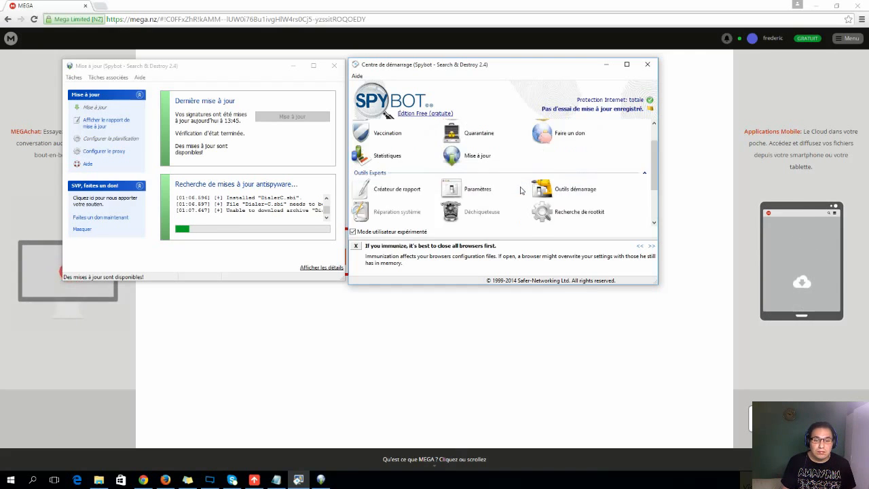
scroll(519, 198, "down", 3)
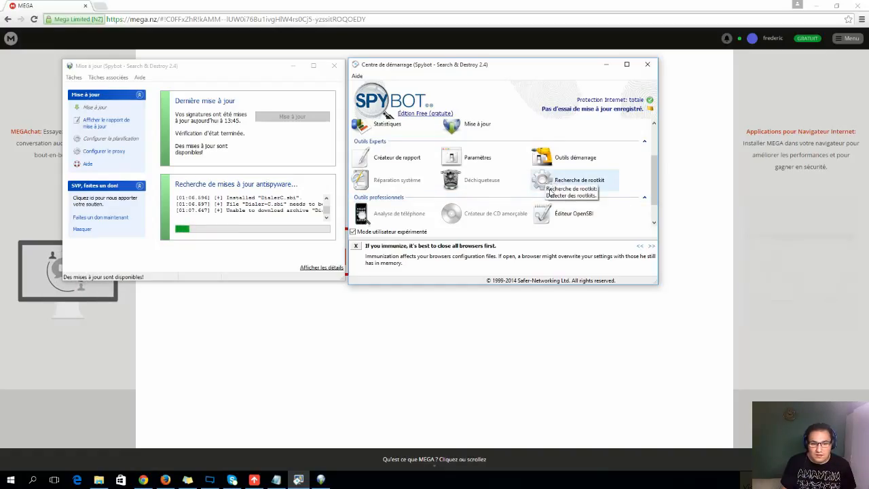
Look through Spybot's Statistics list and the Quarantine window, closing each one again.
scroll(421, 190, "up", 3)
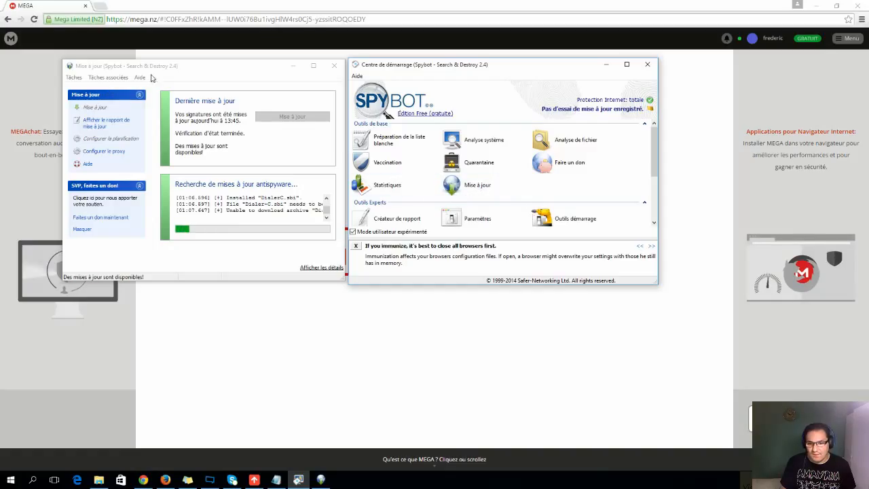
left_click(372, 193)
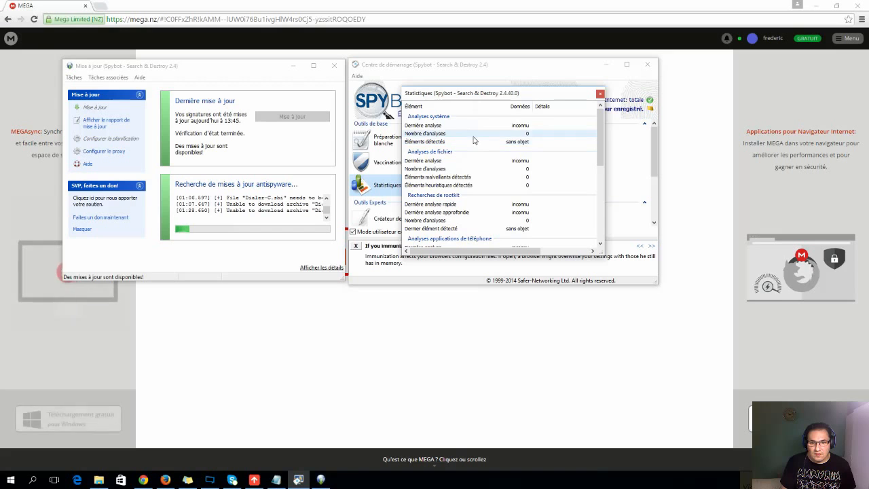
scroll(474, 143, "down", 10)
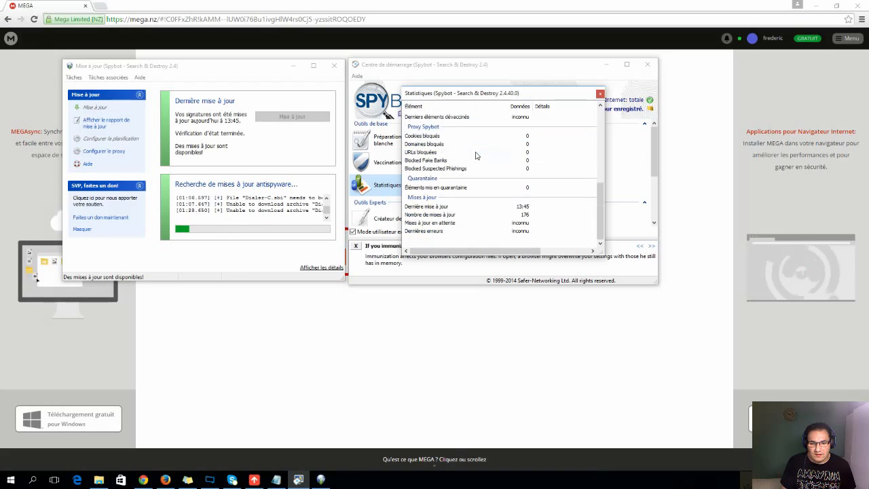
scroll(476, 158, "up", 10)
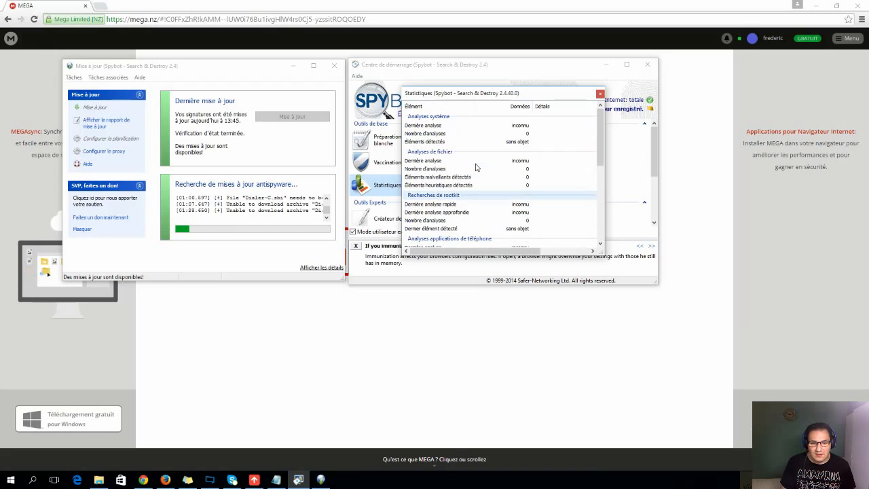
left_click(600, 94)
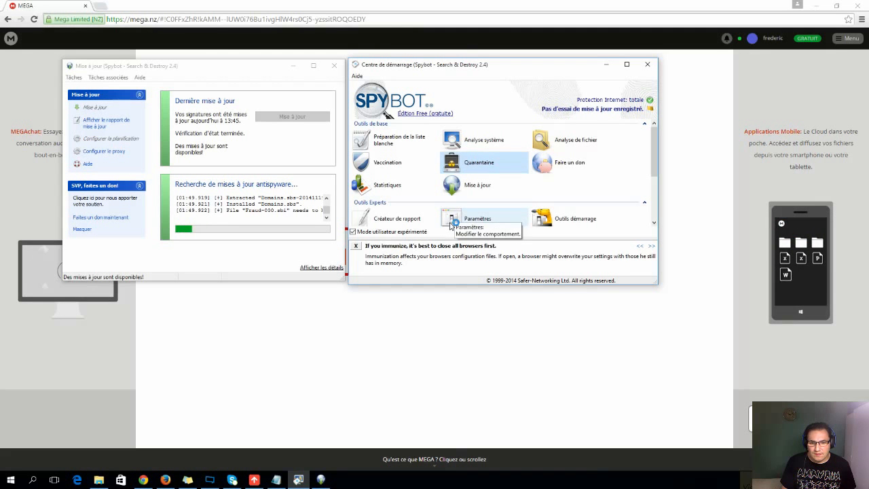
left_click(445, 157)
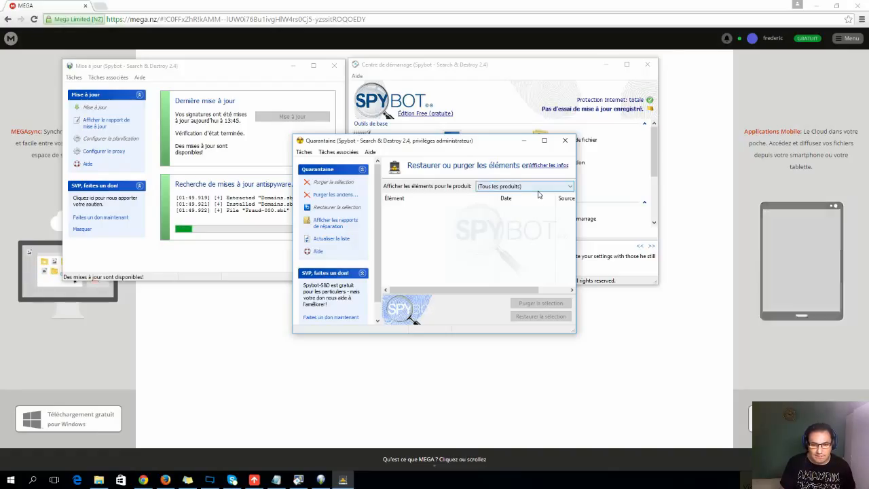
left_click(563, 141)
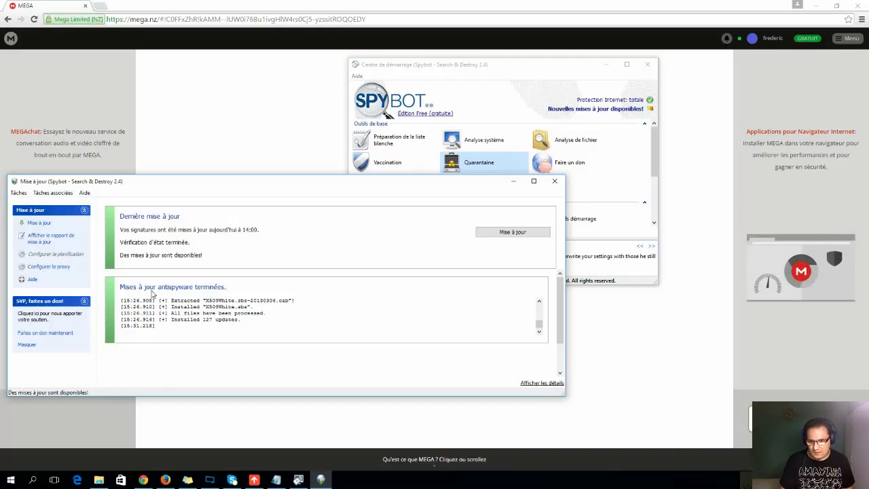
Review the log of the finished antispyware update and close the update window.
scroll(255, 313, "up", 3)
scroll(256, 312, "up", 5)
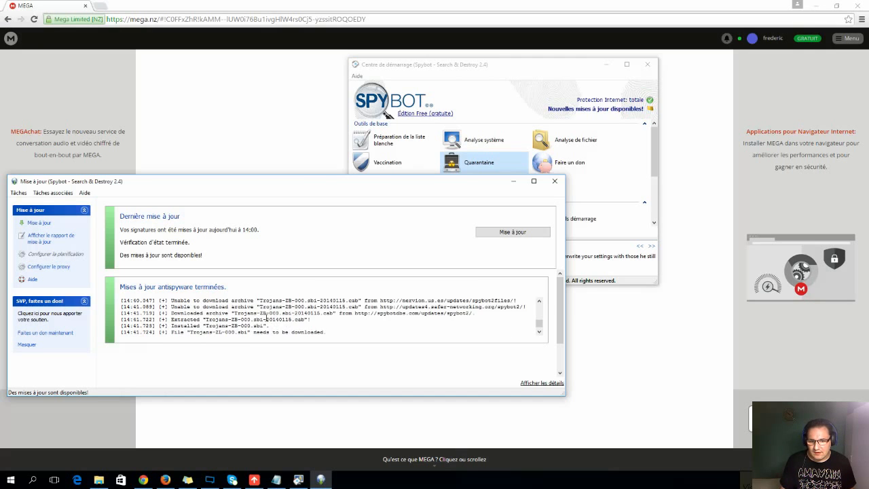
scroll(268, 319, "down", 10)
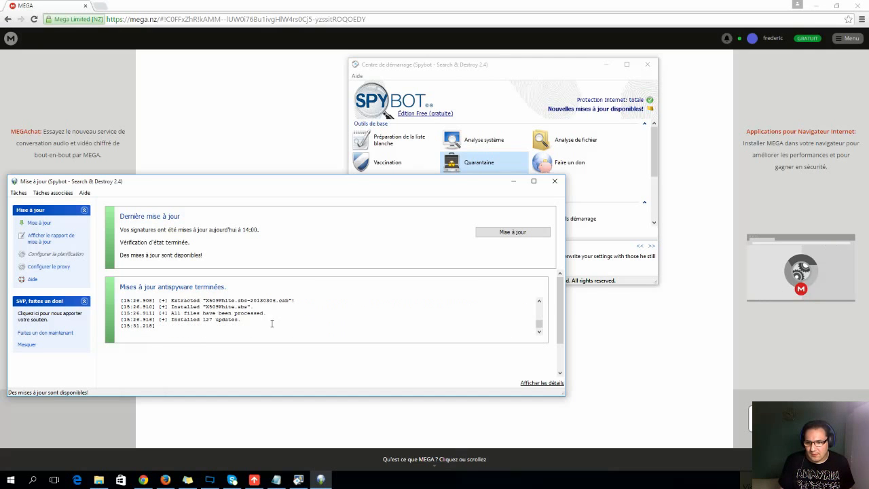
left_click(555, 181)
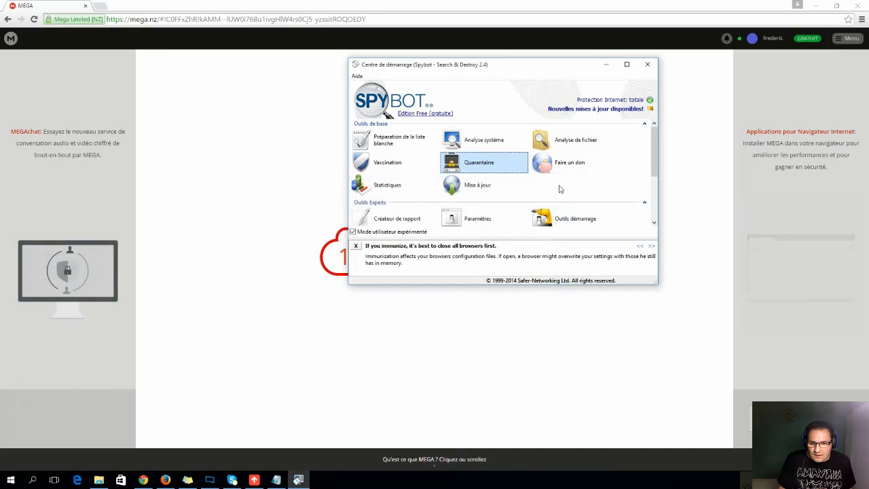
Open the Vaccination tool with administrator rights and close the running Firefox and Chrome browsers.
left_click(371, 171)
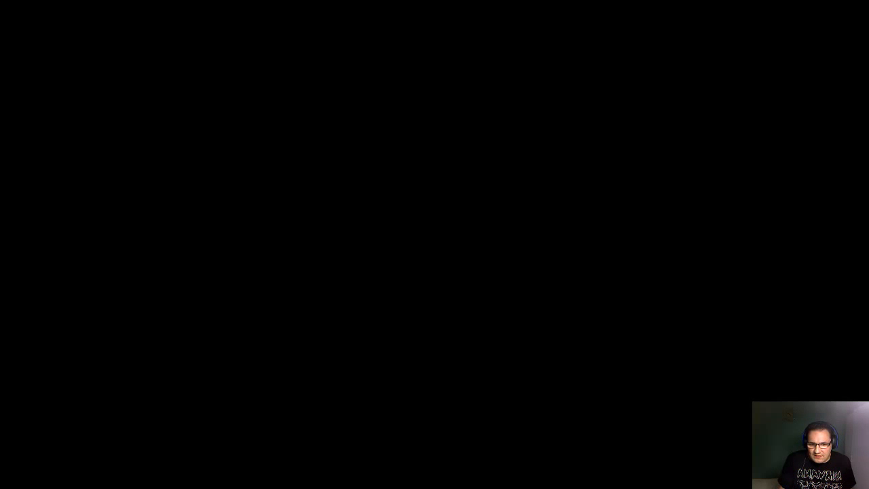
left_click(462, 250)
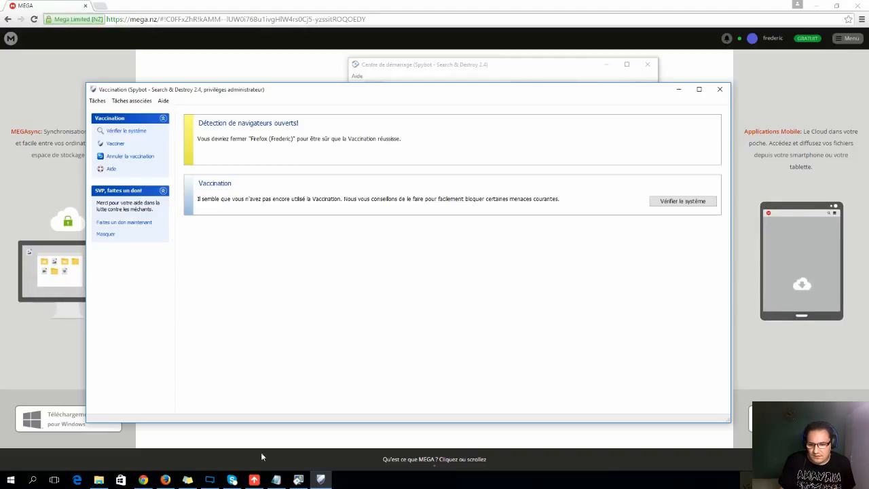
right_click(165, 479)
left_click(153, 464)
right_click(143, 479)
left_click(139, 465)
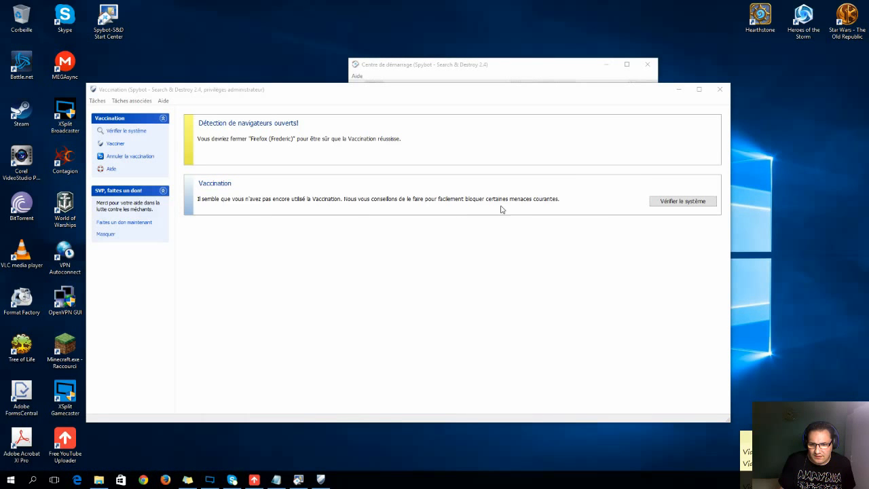
Check the system's vaccination status and vaccinate the unprotected items.
left_click(681, 201)
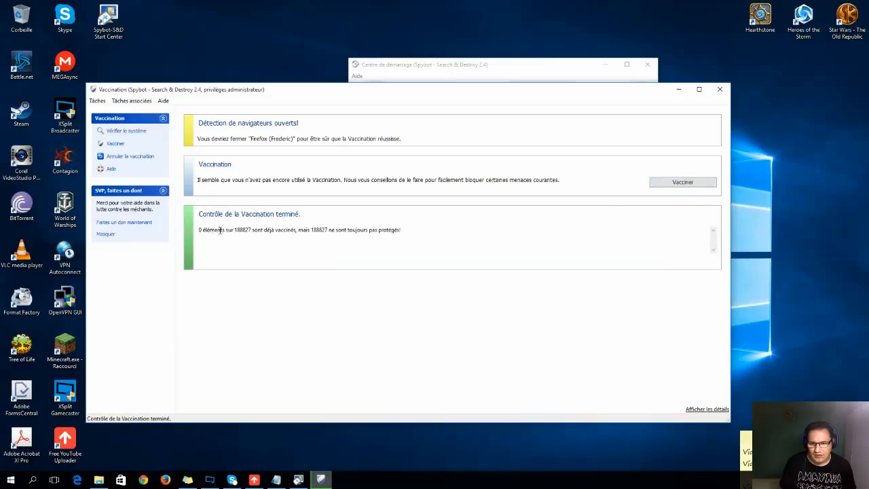
left_click(674, 189)
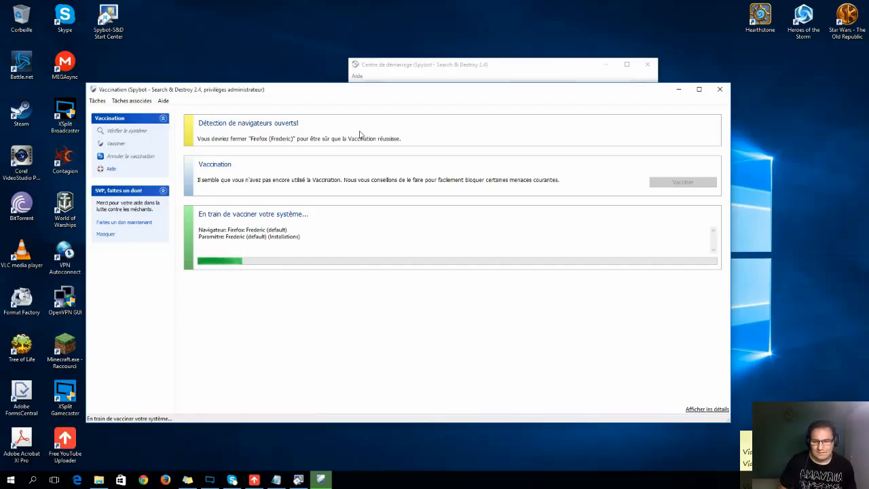
Delete the first line of text from the desktop sticky note.
left_click(746, 444)
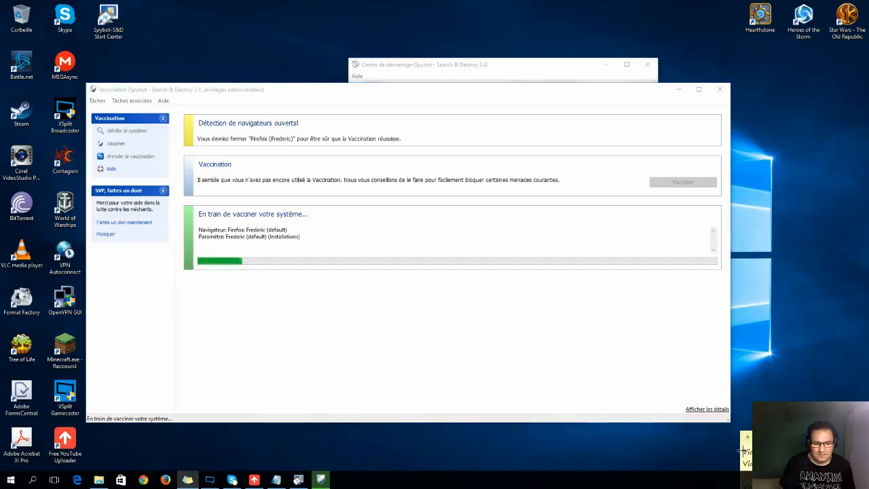
type("de")
key("Delete")
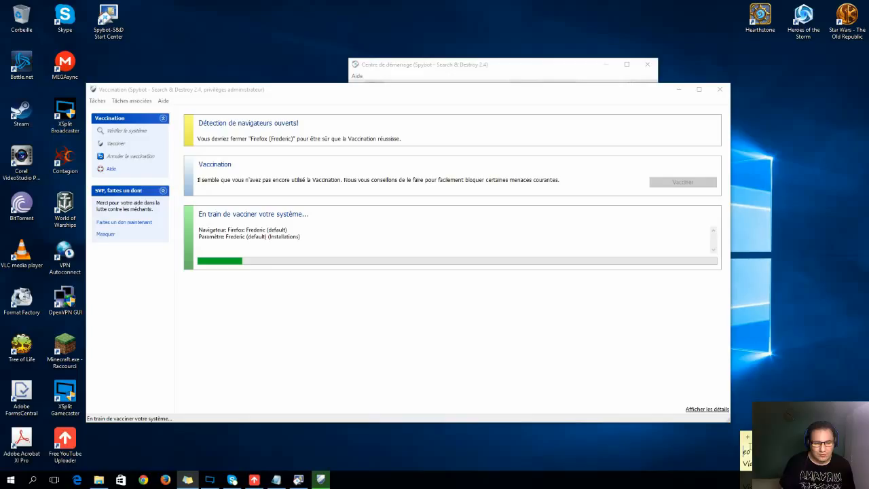
key("Delete")
key("Delete")
key("Delete")
key("Delete")
key("Delete")
key("Delete")
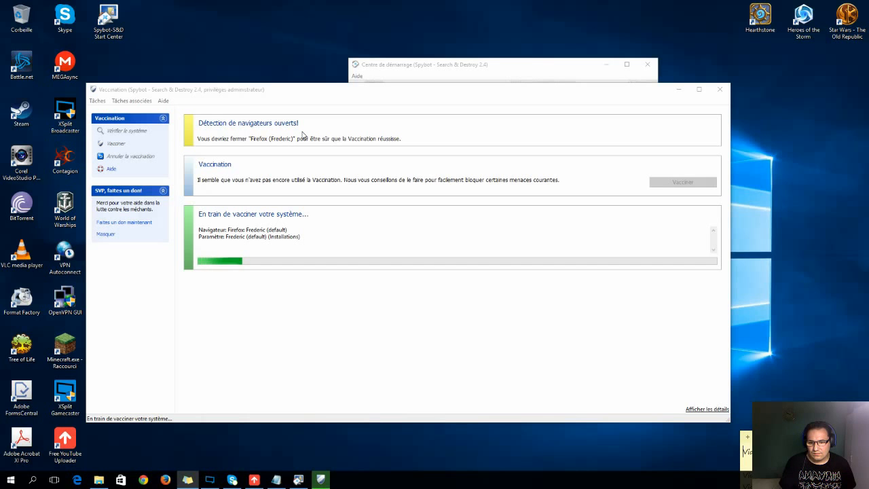
Move the Start Center aside, close the Vaccination window, and bring the Start Center to the front.
left_click_drag(415, 75, 609, 210)
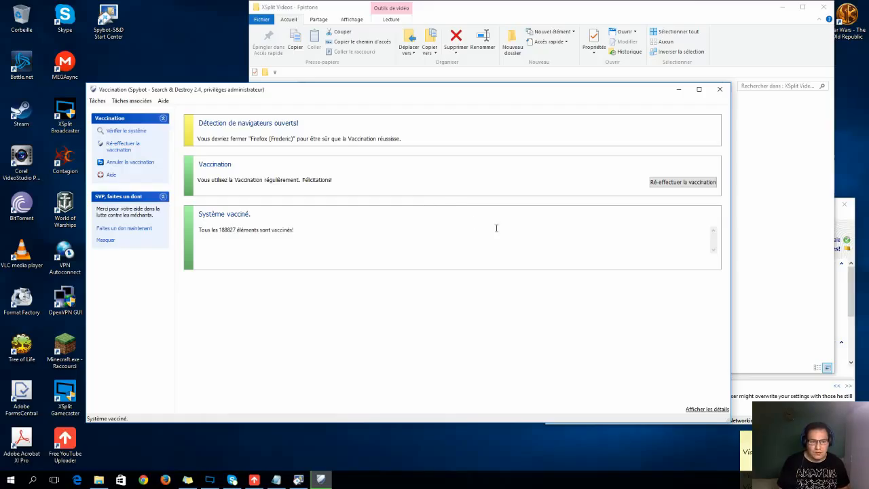
left_click(720, 89)
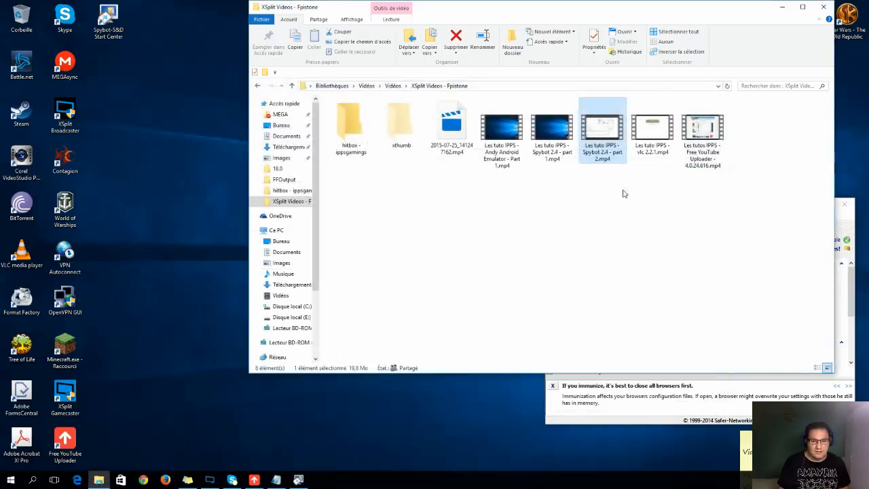
left_click(279, 482)
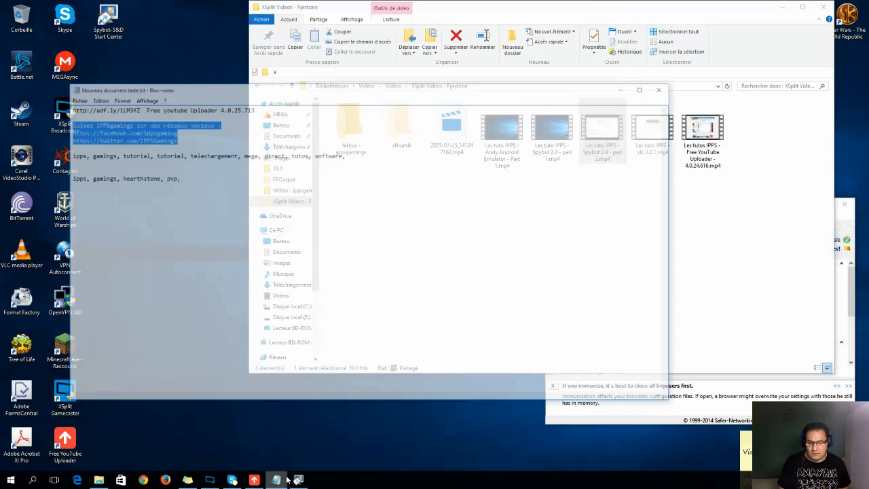
left_click(295, 482)
left_click(278, 483)
left_click(277, 482)
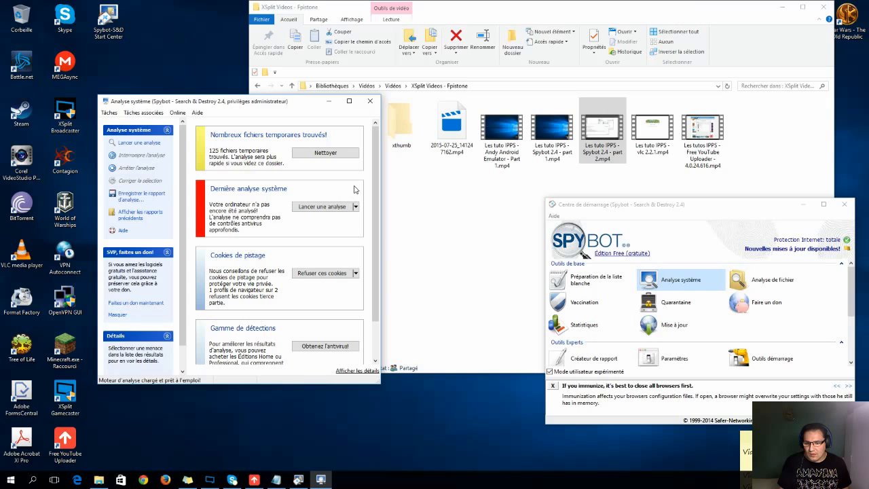
View the system scan options, clean up the temporary files, and launch a system scan.
left_click(355, 206)
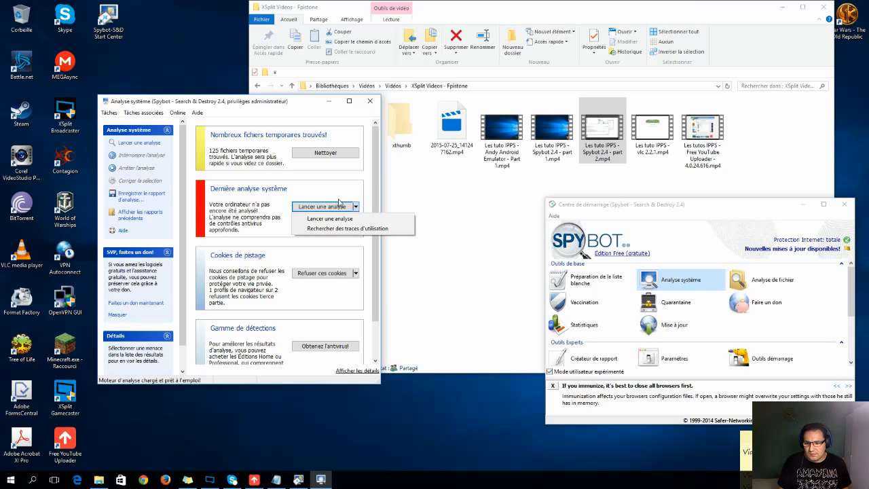
left_click(376, 164)
scroll(380, 234, "down", 1)
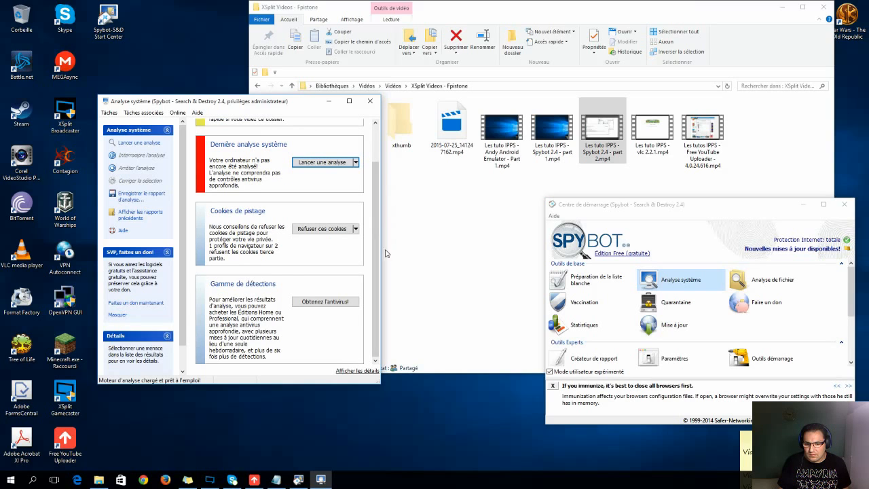
scroll(377, 204, "up", 1)
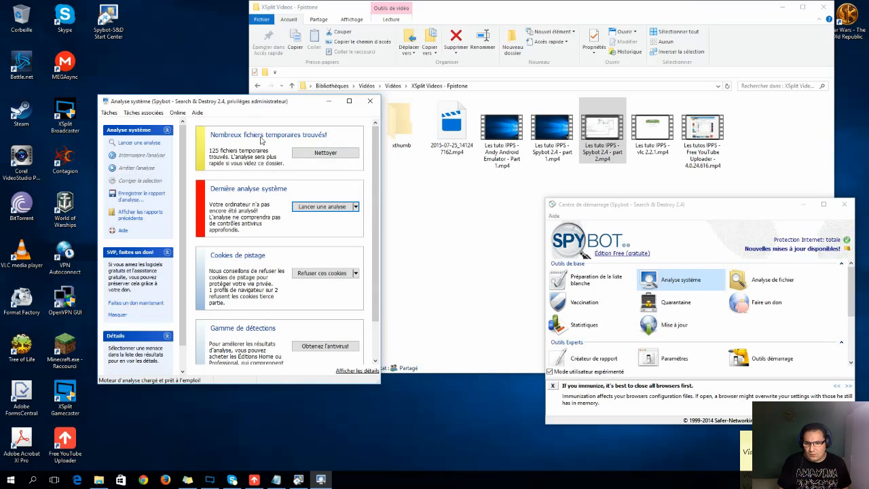
left_click(304, 156)
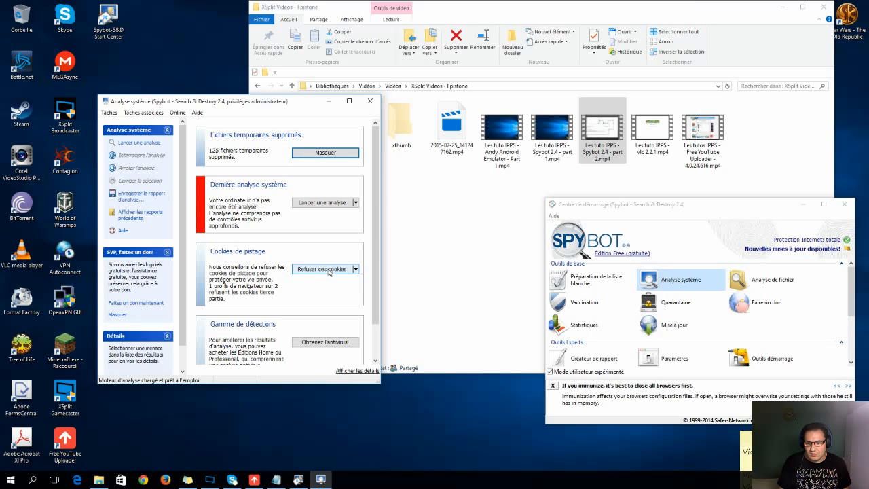
left_click(328, 202)
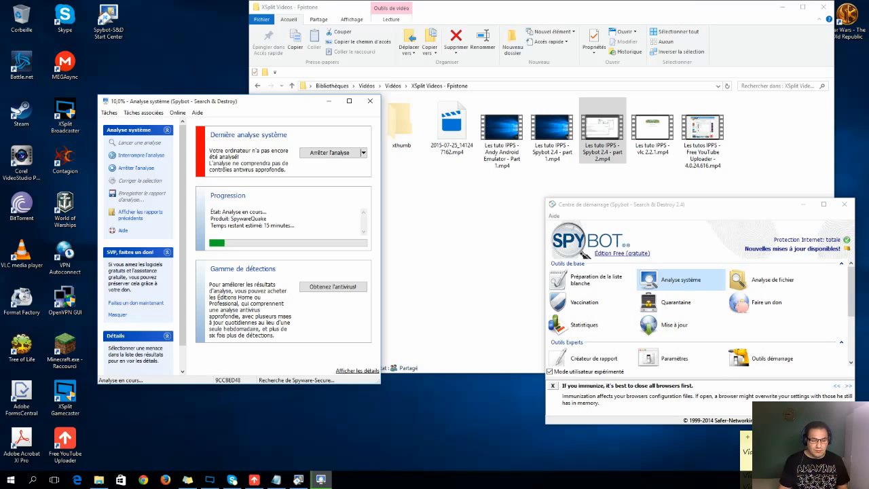
Bring the Start Center forward and clear the XSplit recorder window off the desktop.
left_click(794, 451)
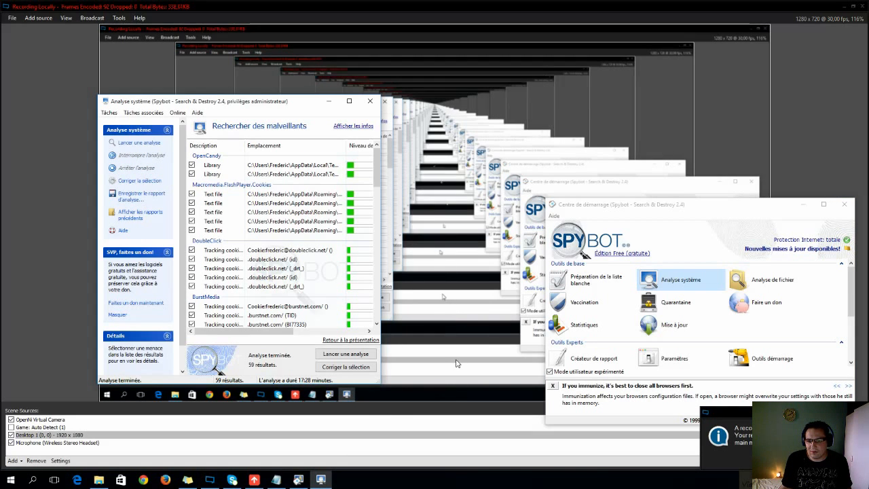
left_click(296, 482)
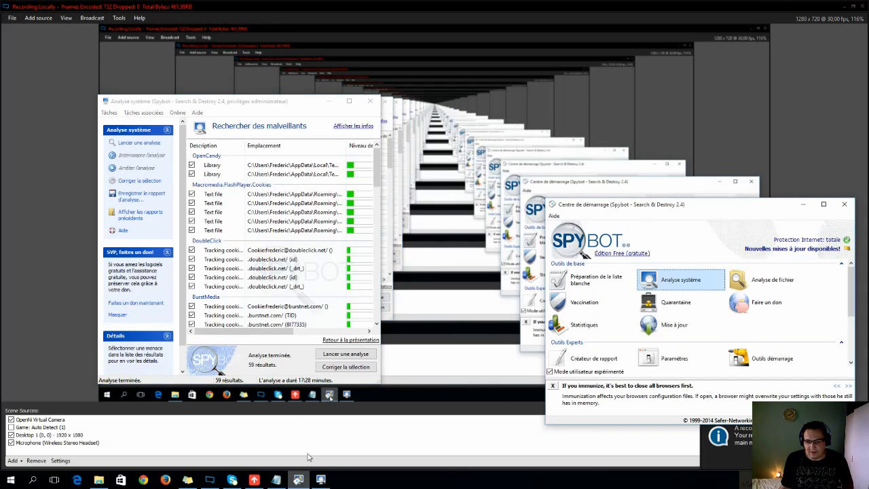
left_click(852, 6)
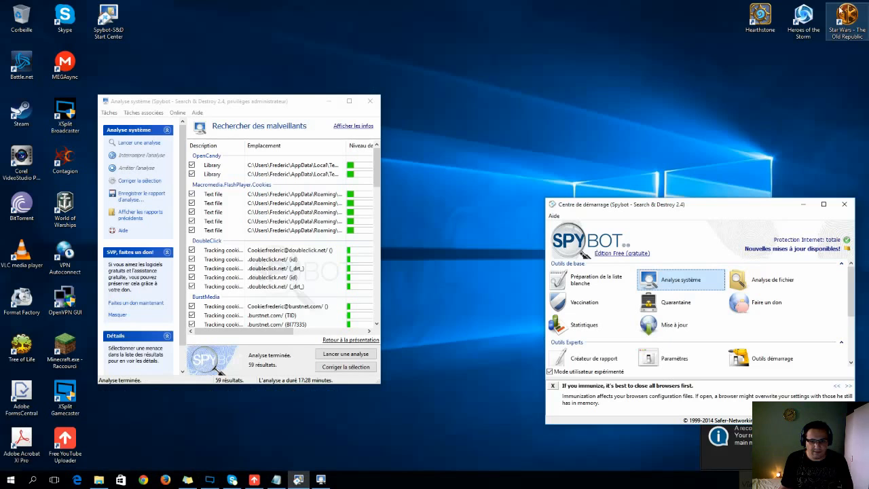
Maximize the system scan window and examine the detected items by category, location and threat level.
left_click(348, 101)
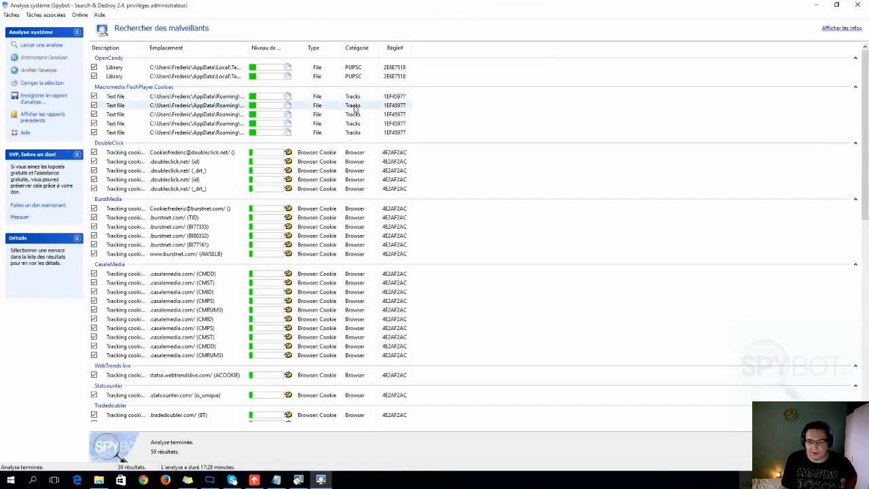
scroll(352, 199, "down", 2)
scroll(177, 407, "down", 5)
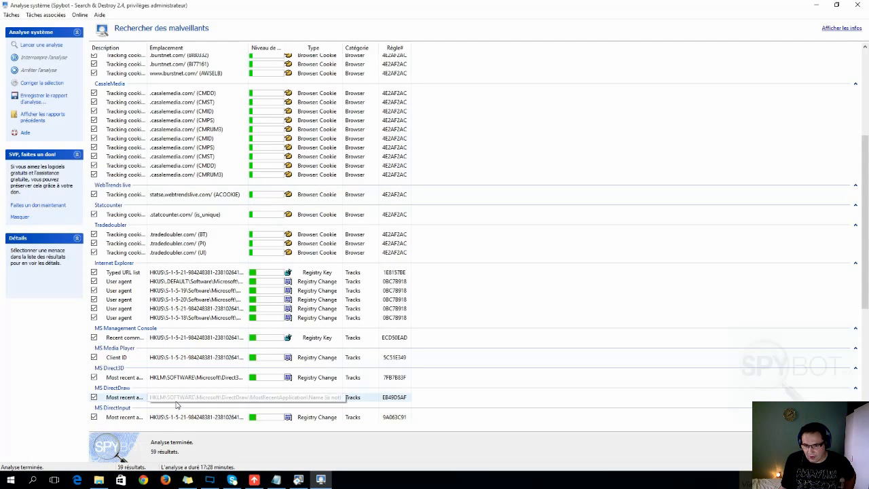
scroll(176, 404, "up", 7)
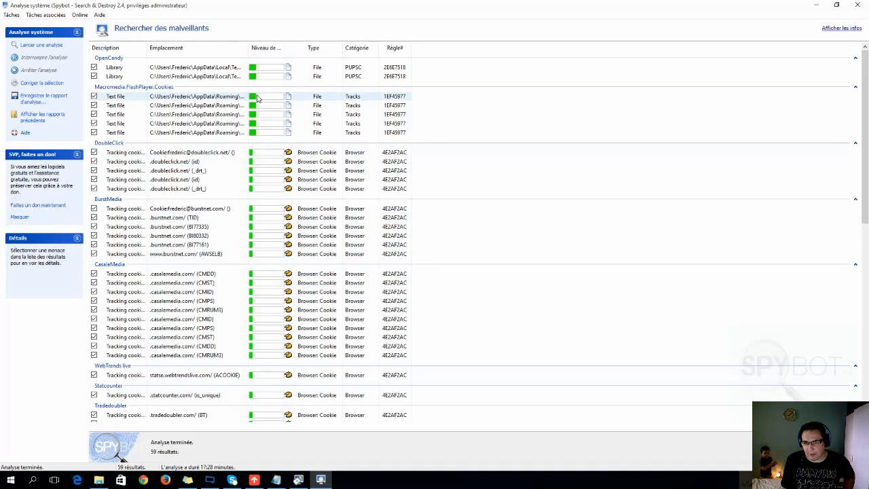
scroll(278, 129, "down", 3)
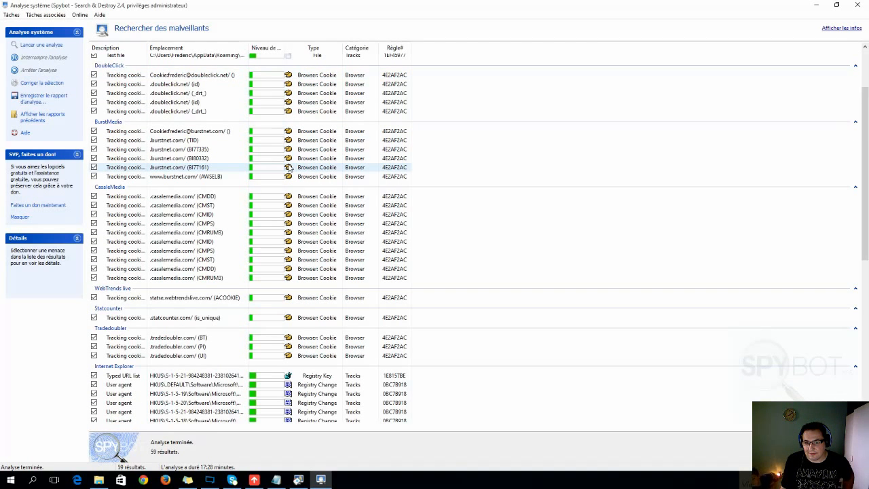
scroll(289, 167, "up", 3)
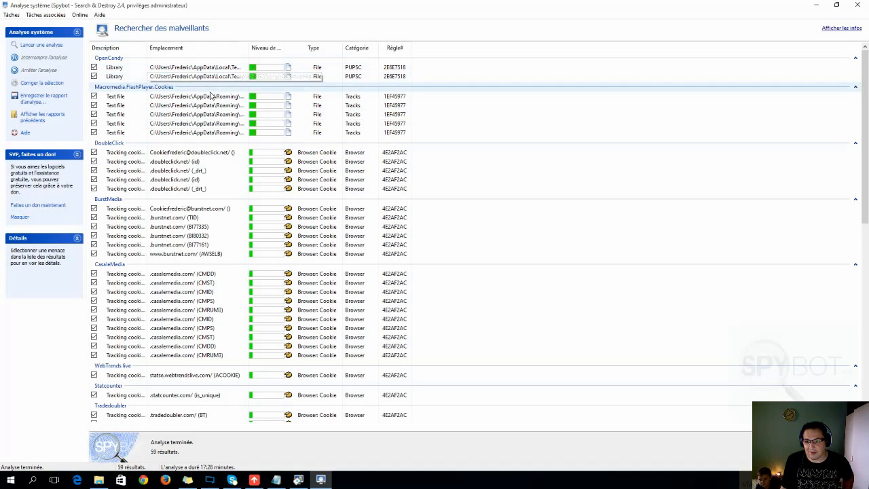
Review the whole list of detected cookies, registry entries and browser traces, and fix all the selected items.
scroll(299, 172, "down", 5)
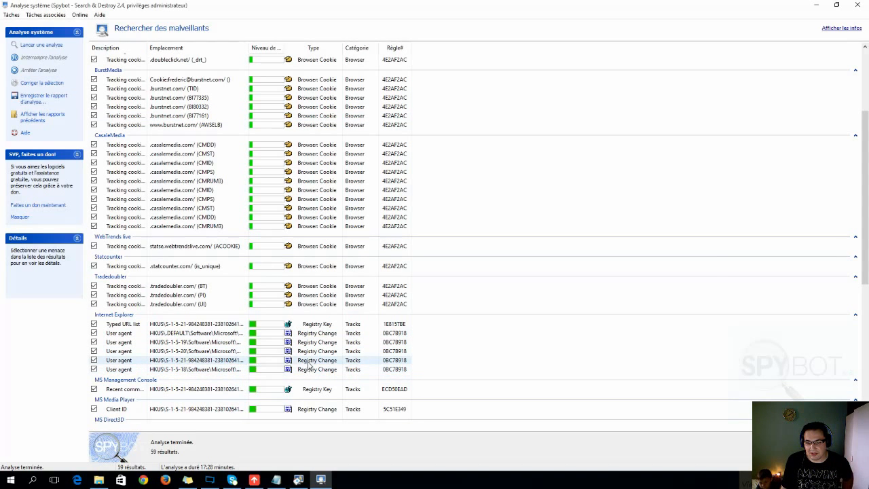
scroll(287, 334, "down", 6)
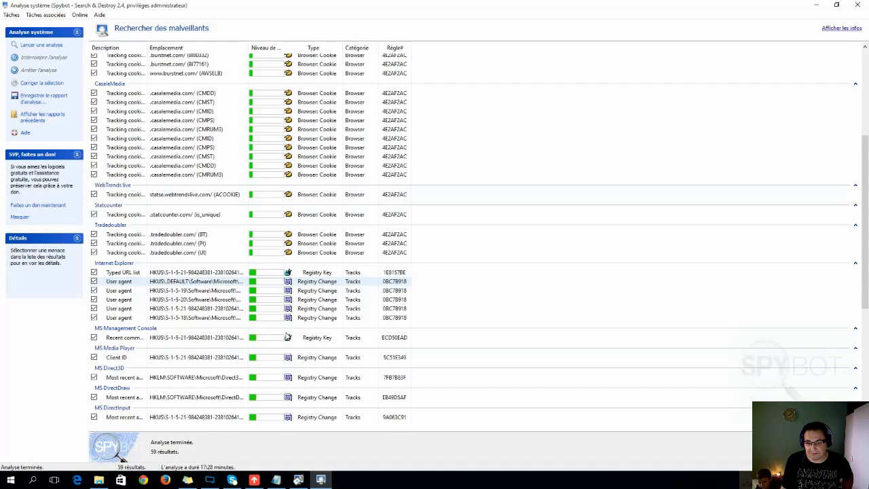
scroll(287, 335, "down", 5)
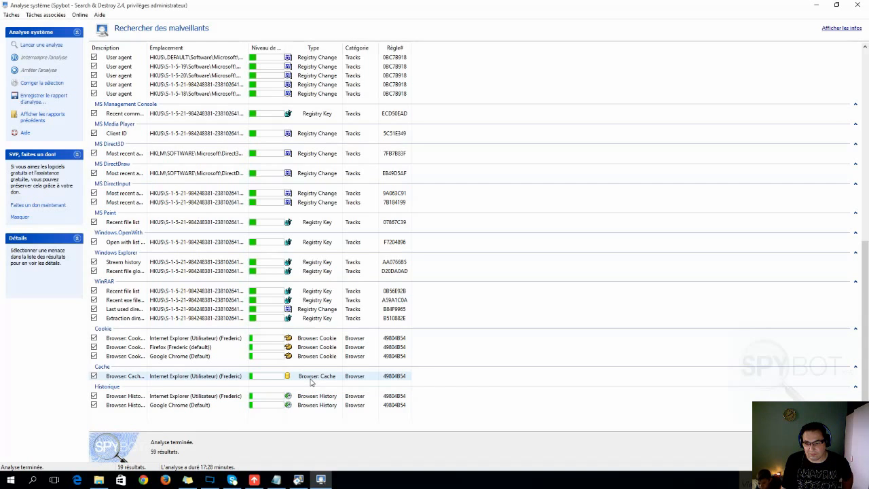
scroll(310, 381, "up", 12)
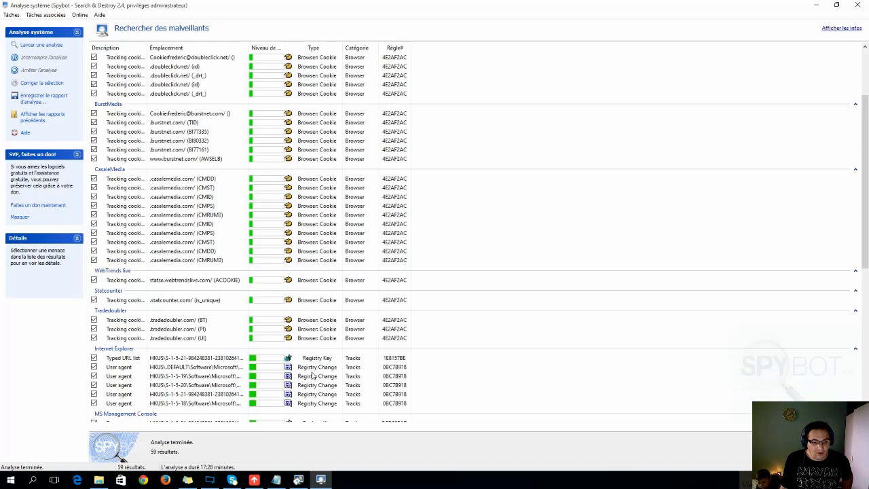
scroll(311, 374, "up", 4)
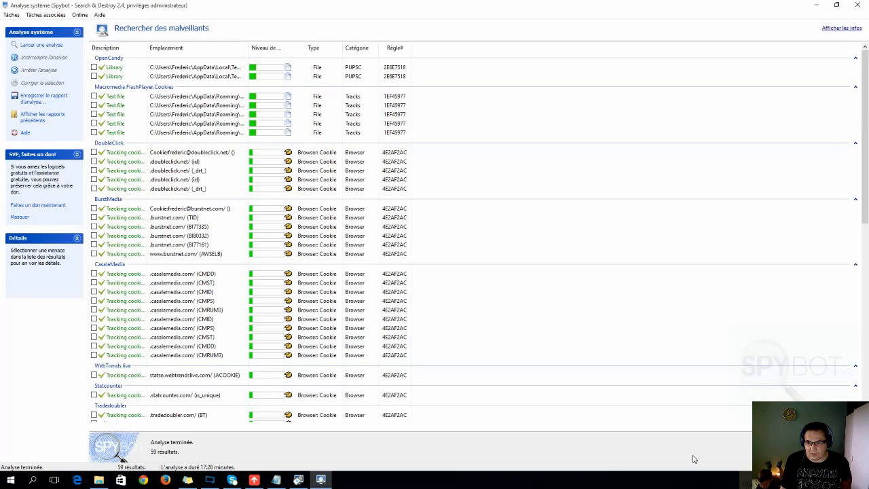
Check the correction status of every entry throughout the scan results list.
scroll(570, 367, "down", 6)
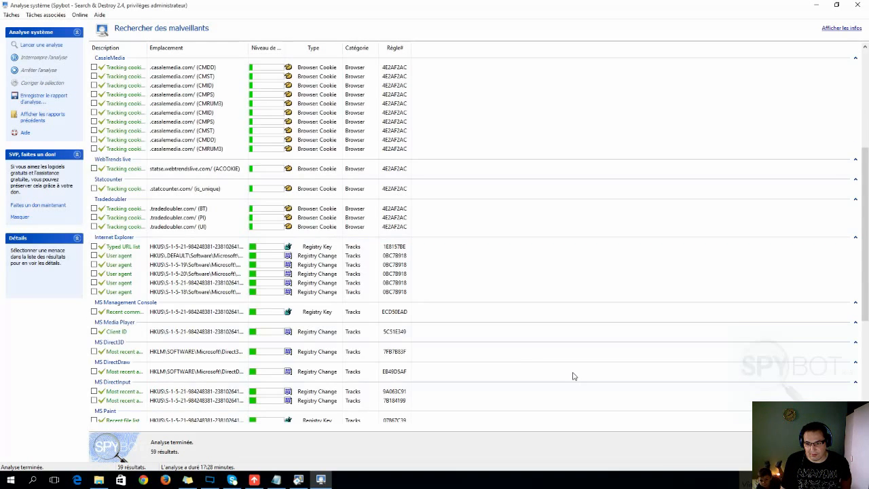
scroll(573, 377, "down", 5)
scroll(575, 379, "up", 10)
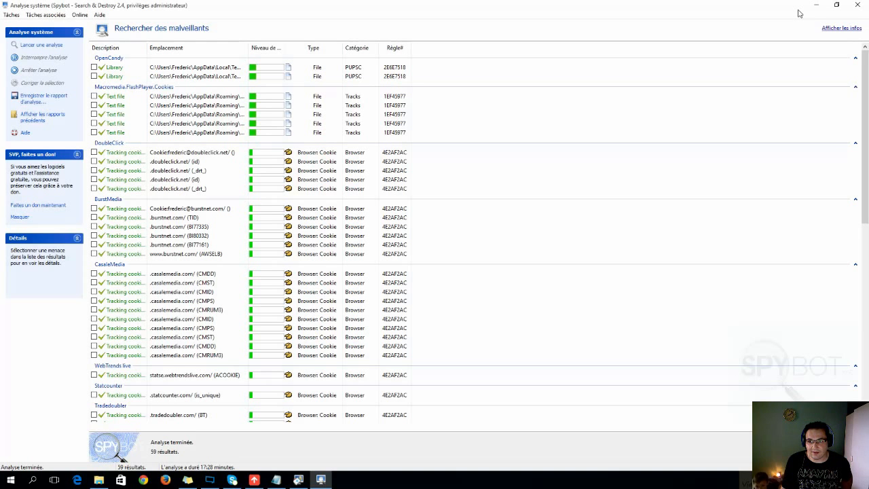
Close the system scan window and move the Start Center to the middle of the desktop.
left_click(857, 5)
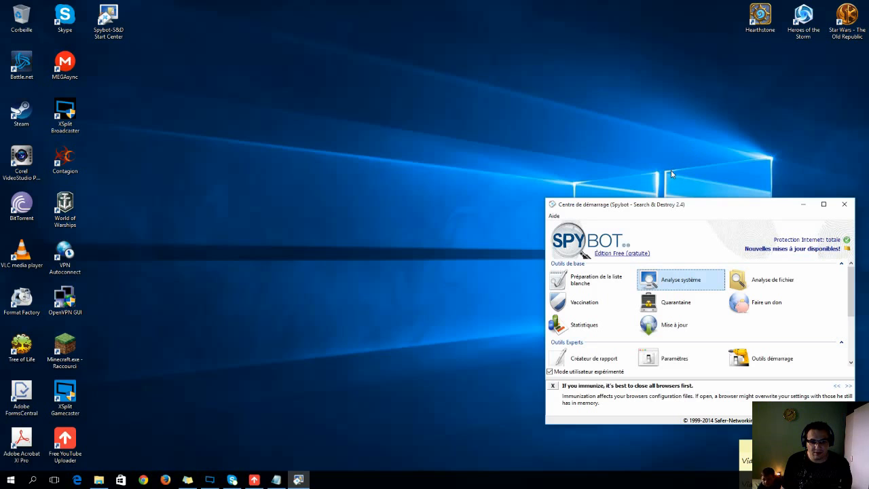
left_click_drag(748, 205, 482, 161)
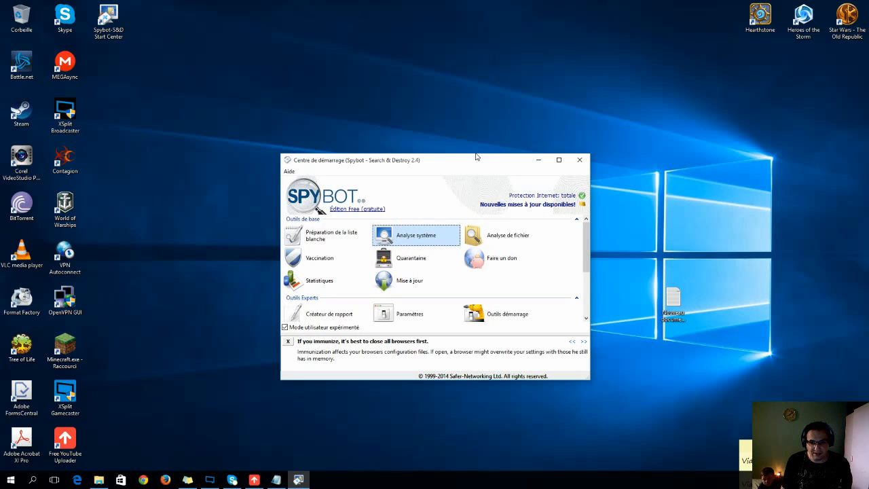